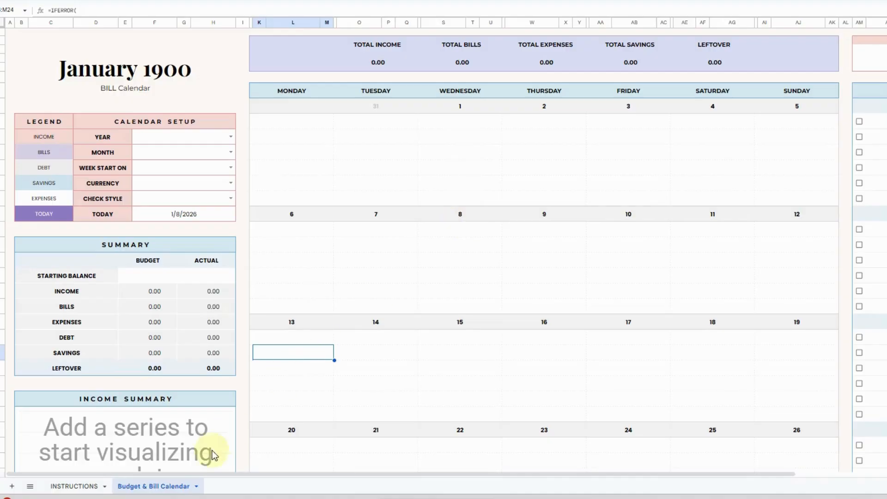
Step: Duplicate the Budget & Bill Calendar sheet and rename the copy Original
{"action": "right_click", "coordinate": [174, 486]}
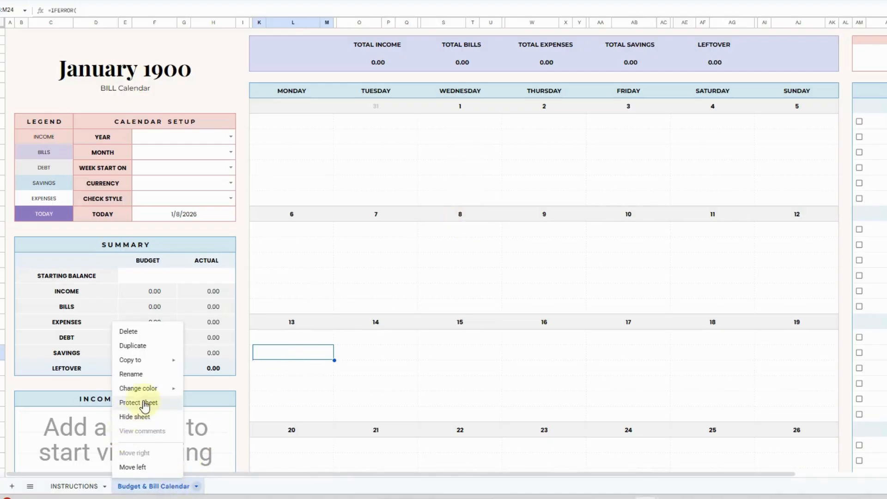
{"action": "left_click", "coordinate": [160, 349]}
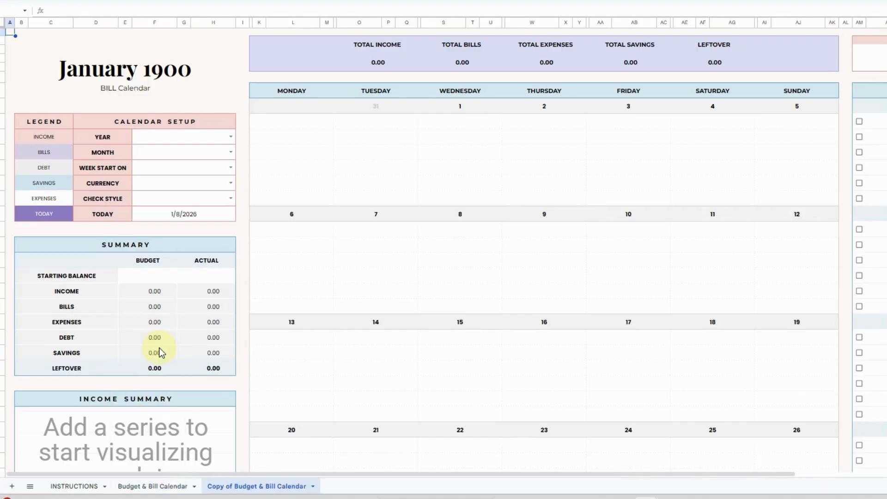
{"action": "right_click", "coordinate": [237, 486]}
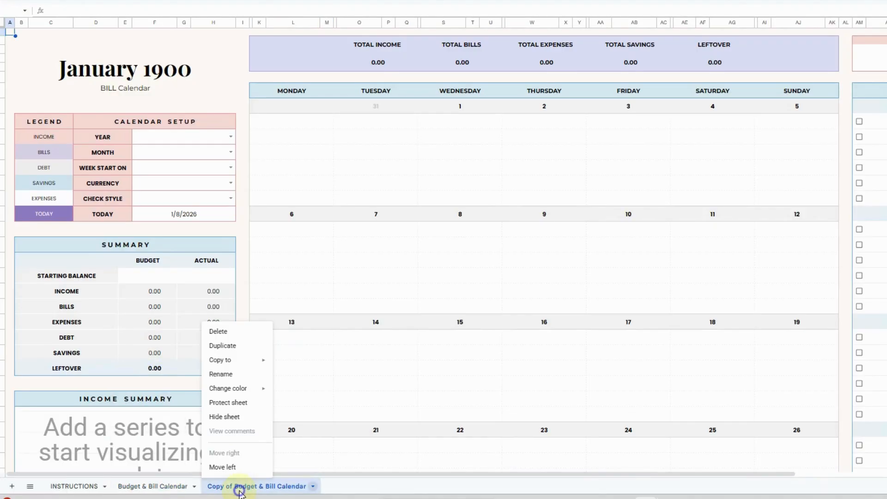
{"action": "left_click", "coordinate": [267, 375]}
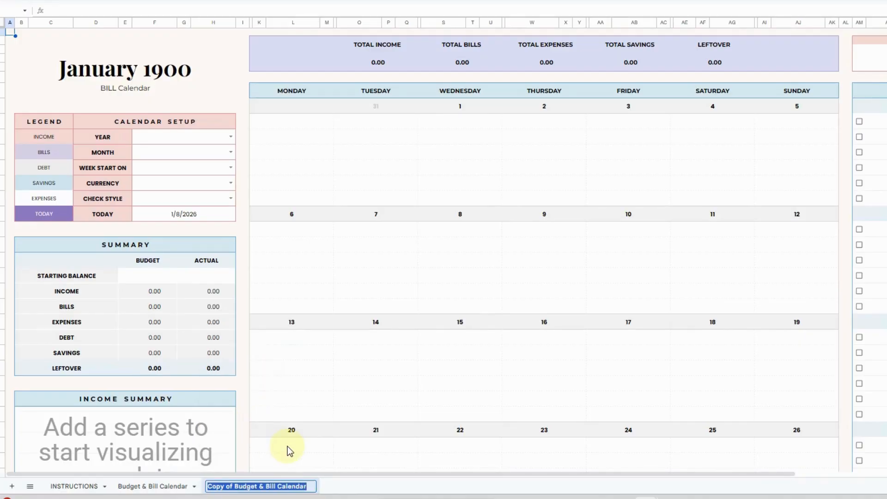
{"action": "type", "text": "Original"}
{"action": "key", "text": "Return"}
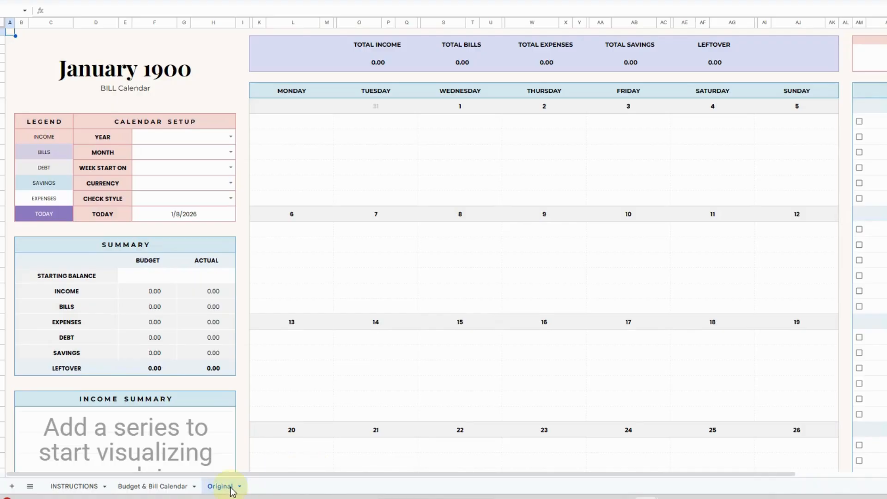
Step: On the Budget & Bill Calendar sheet, set the year to 2026, the month to 1 and the week start to Sunday
{"action": "left_click", "coordinate": [165, 490]}
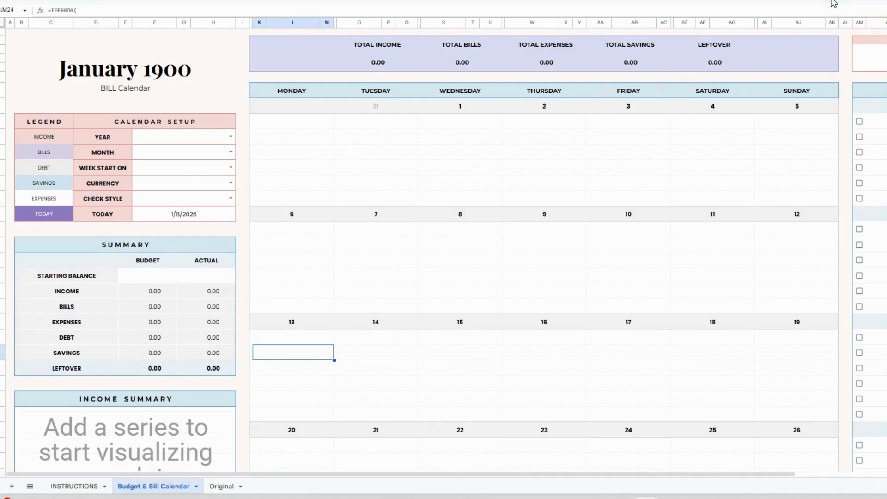
{"action": "left_click", "coordinate": [232, 137]}
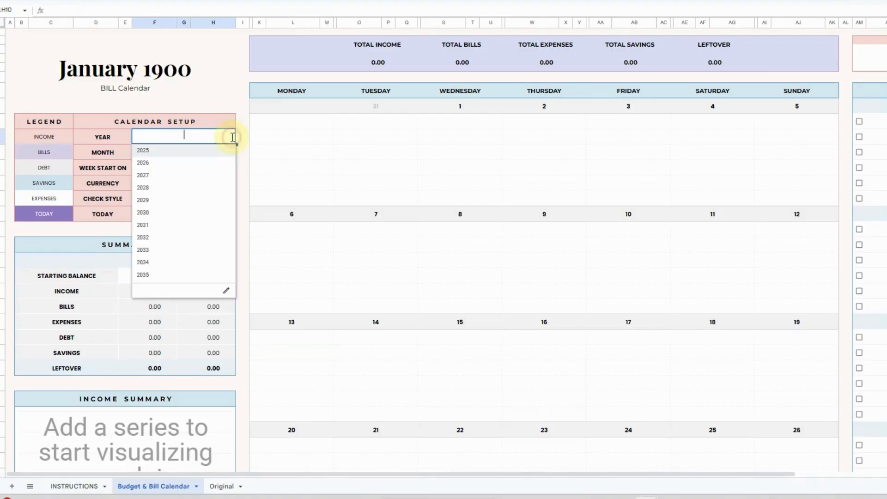
{"action": "left_click", "coordinate": [211, 163]}
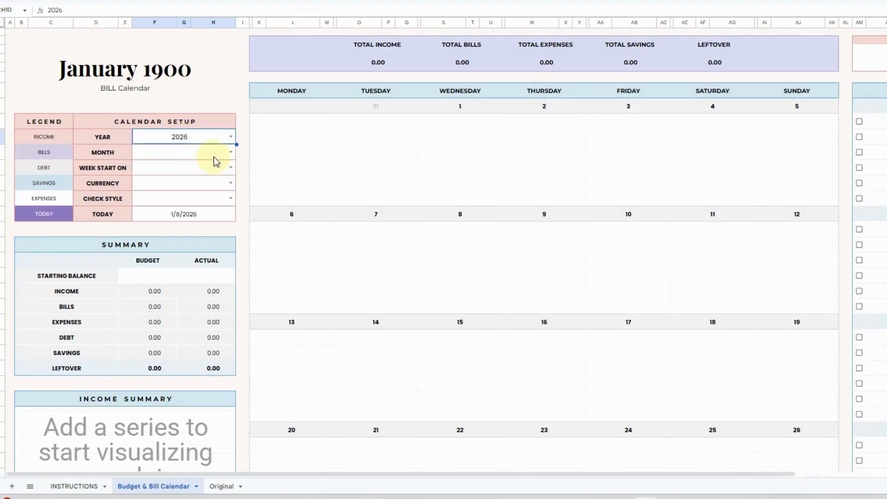
{"action": "left_click", "coordinate": [230, 152]}
{"action": "left_click", "coordinate": [209, 170]}
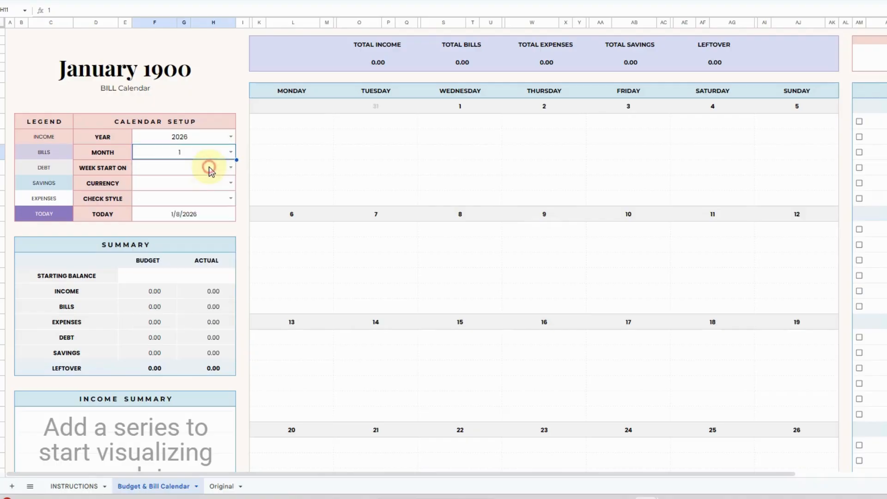
{"action": "left_click", "coordinate": [230, 168]}
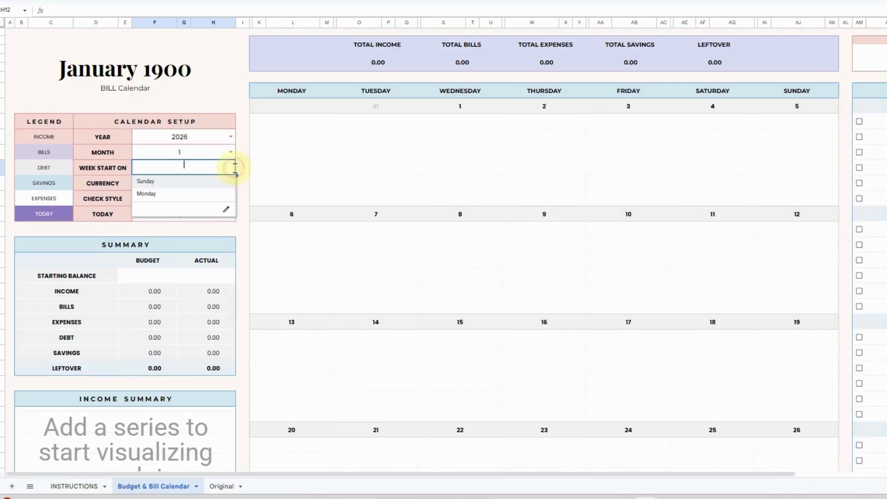
{"action": "left_click", "coordinate": [196, 182]}
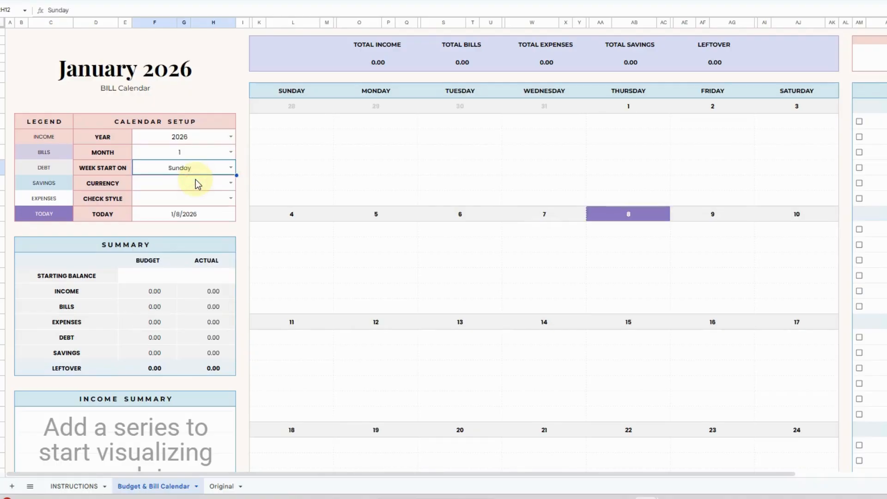
Step: Set the calendar's currency to $ and its check style to the bold purple check mark
{"action": "left_click", "coordinate": [230, 183]}
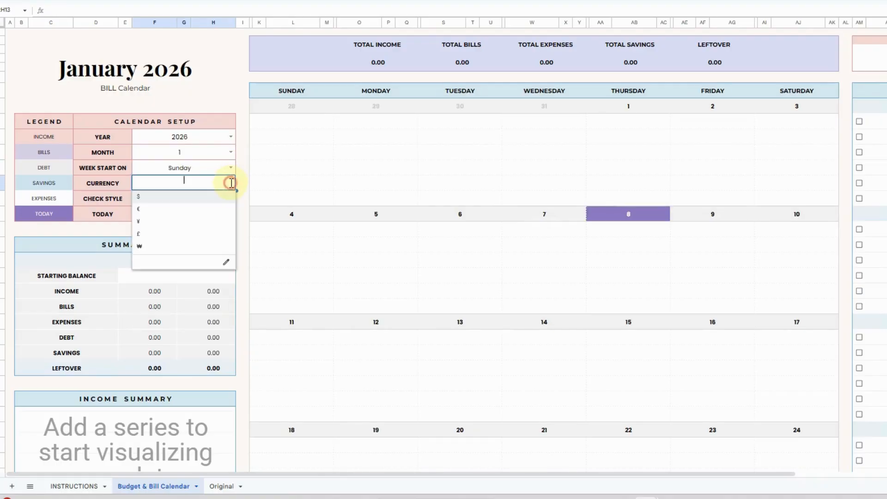
{"action": "left_click", "coordinate": [198, 197]}
{"action": "left_click", "coordinate": [231, 199]}
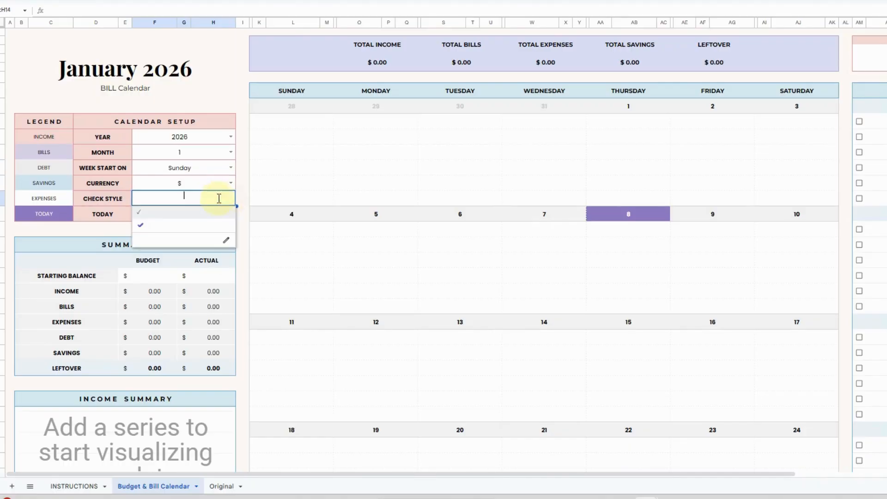
{"action": "left_click", "coordinate": [204, 225]}
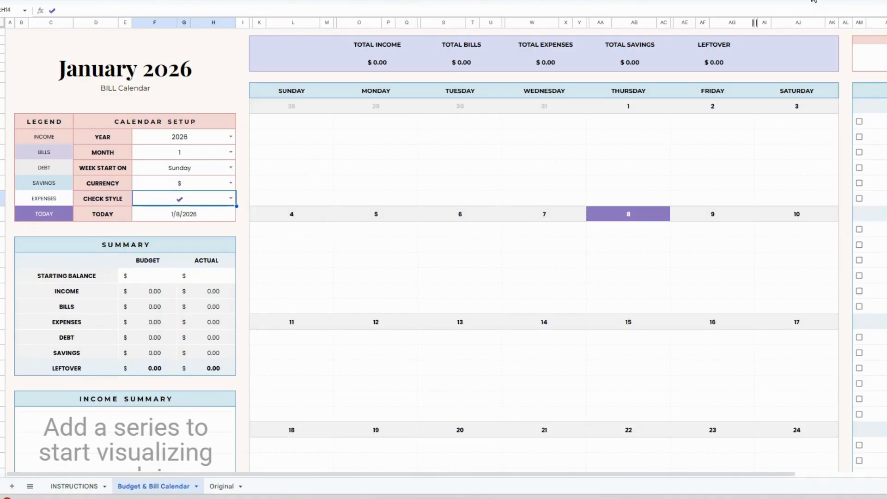
Step: Enter 1500 as the starting balance for both Budget and Actual in the Summary table
{"action": "scroll", "coordinate": [327, 120], "scroll_direction": "down", "scroll_amount": 2}
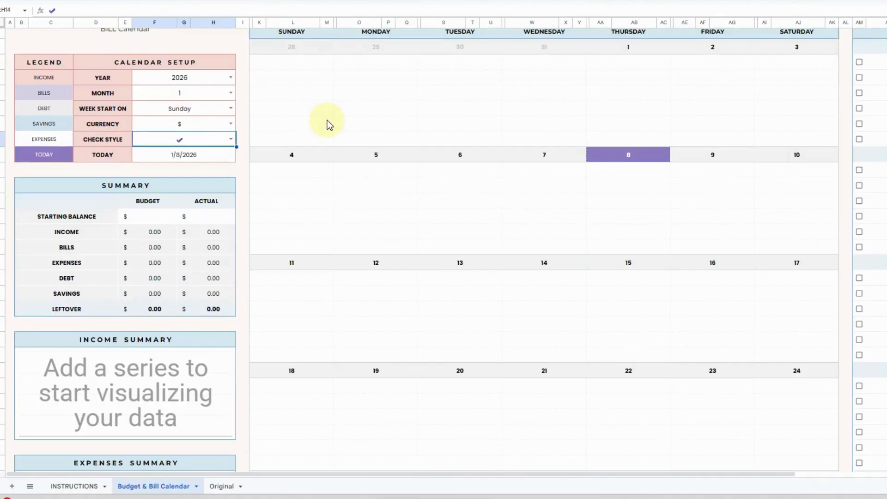
{"action": "left_click", "coordinate": [146, 186]}
{"action": "left_click", "coordinate": [162, 218]}
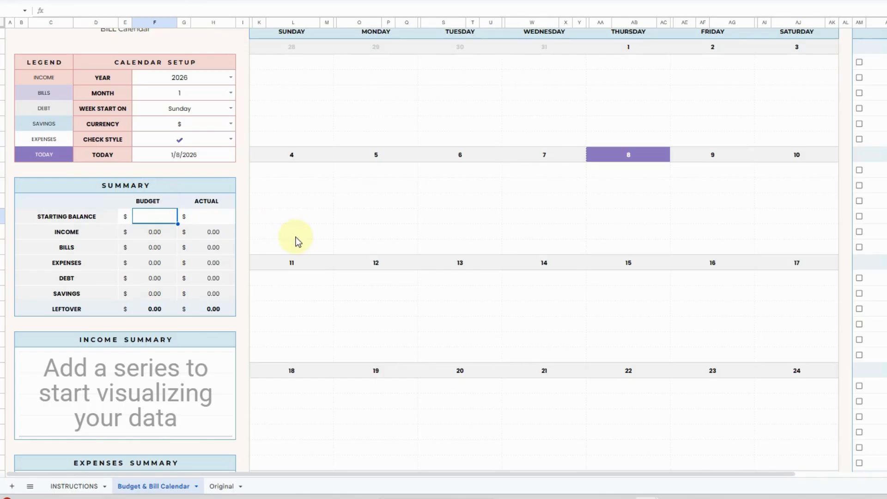
{"action": "type", "text": "1500"}
{"action": "key", "text": "Return"}
{"action": "key", "text": "Up"}
{"action": "key", "text": "Right"}
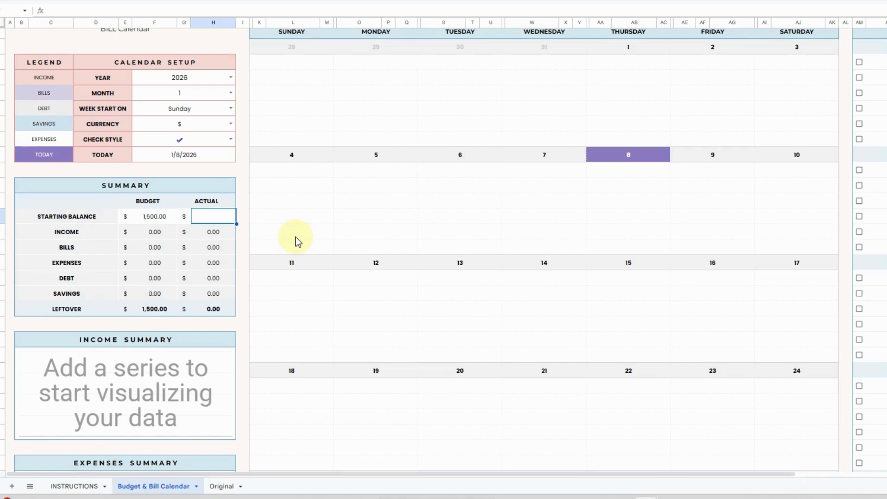
{"action": "type", "text": "1500"}
{"action": "key", "text": "Return"}
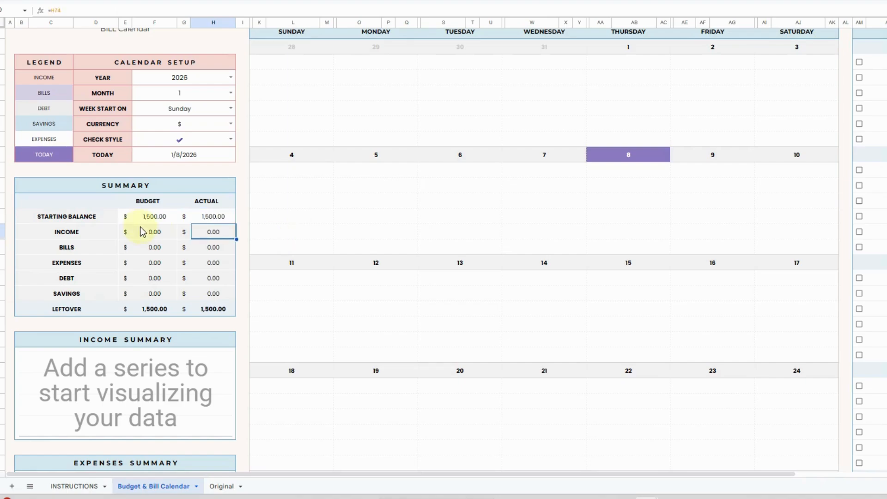
Step: Look over the Summary table and the Income, Bills, Debt and Savings tables below the calendar
{"action": "left_click_drag", "start_coordinate": [136, 215], "coordinate": [233, 216]}
{"action": "left_click_drag", "start_coordinate": [139, 238], "coordinate": [216, 299]}
{"action": "left_click", "coordinate": [322, 297]}
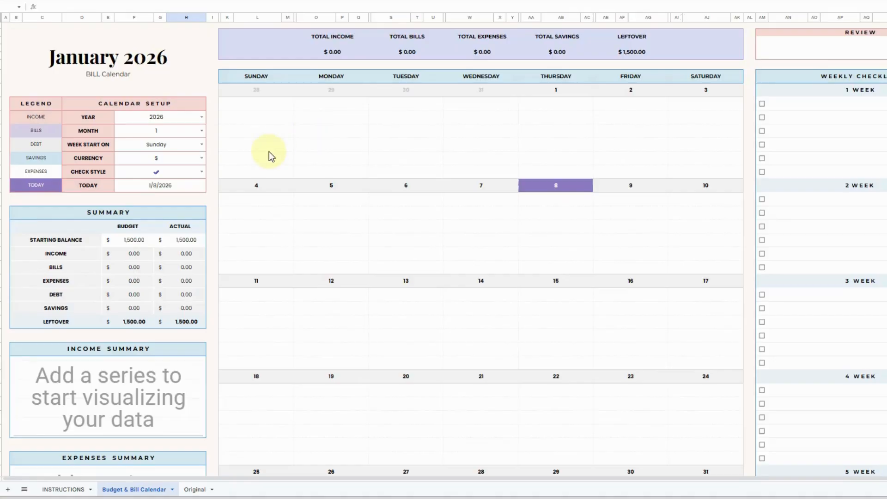
{"action": "scroll", "coordinate": [269, 152], "scroll_direction": "down", "scroll_amount": 5}
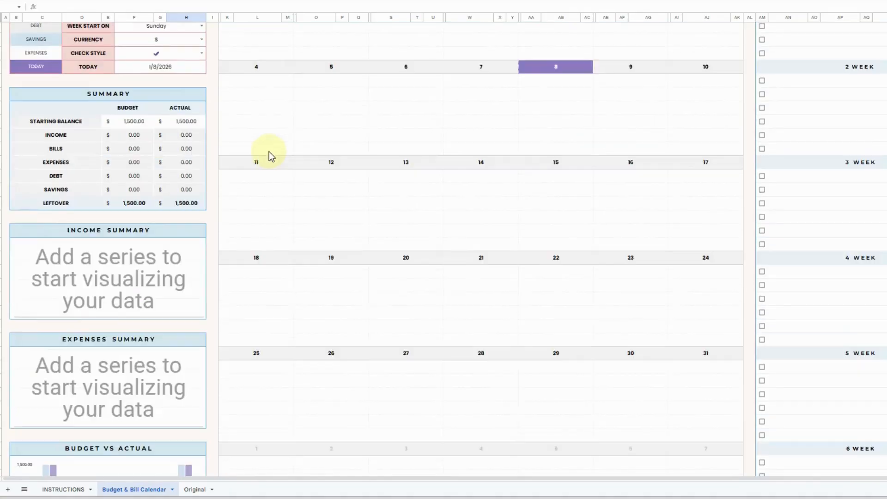
{"action": "scroll", "coordinate": [269, 152], "scroll_direction": "down", "scroll_amount": 9}
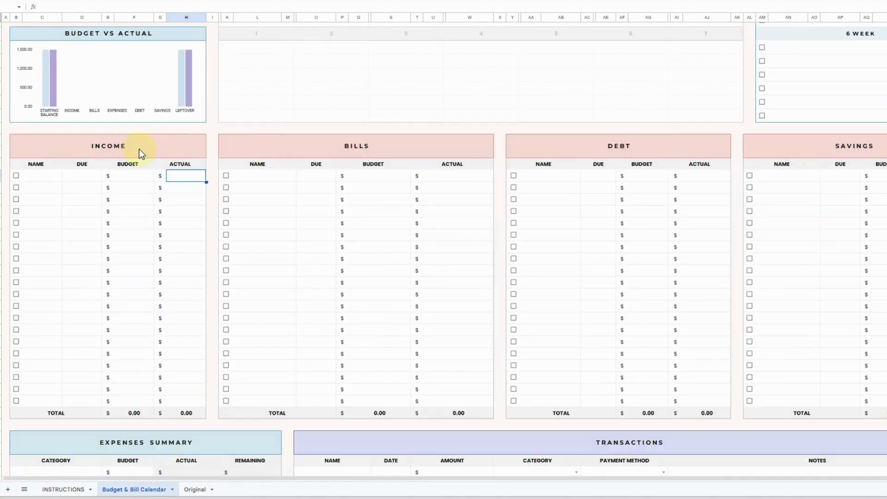
{"action": "left_click_drag", "start_coordinate": [141, 153], "coordinate": [765, 165]}
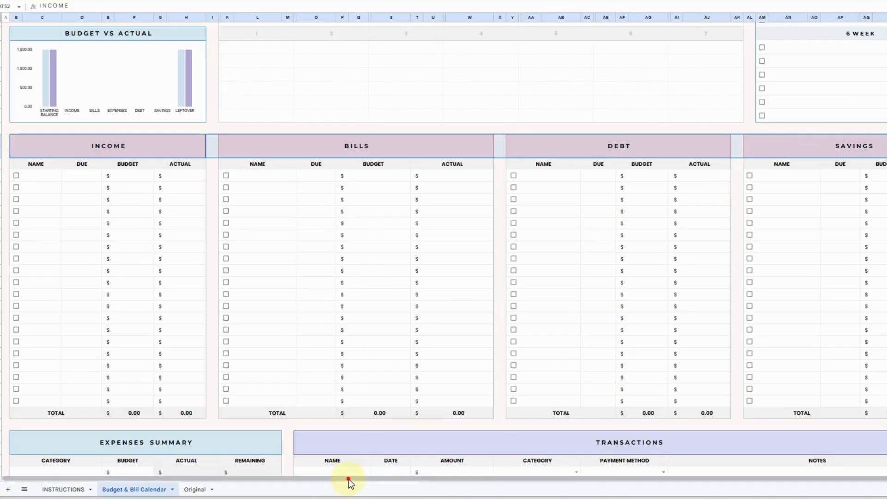
{"action": "left_click_drag", "start_coordinate": [350, 479], "coordinate": [249, 480]}
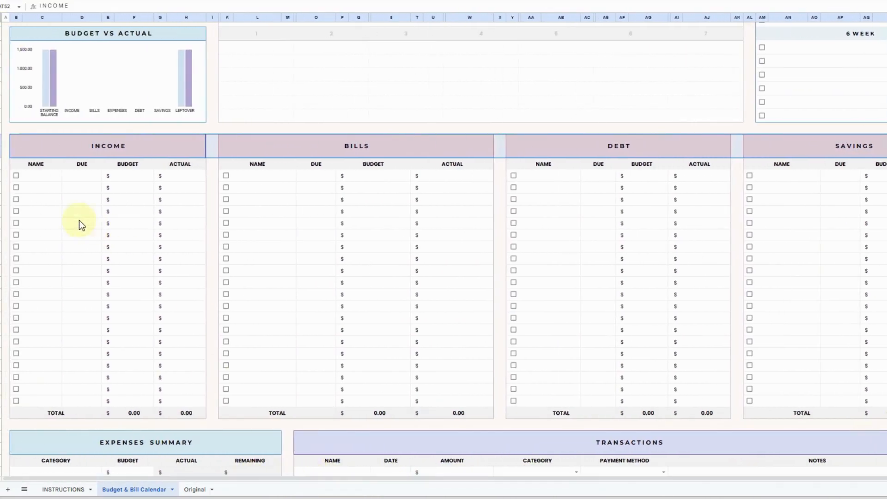
Step: Add Monthly Salary as the first Income entry with the due date 1/5/2026
{"action": "left_click", "coordinate": [47, 178]}
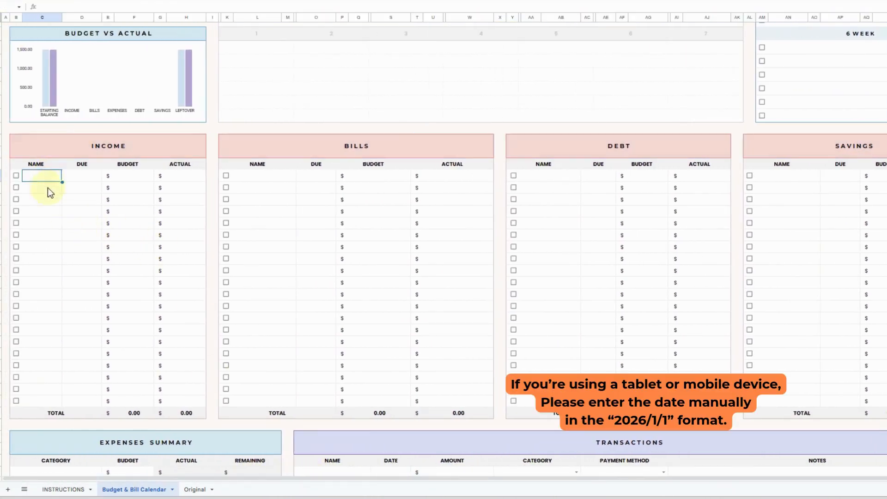
{"action": "double_click", "coordinate": [38, 174]}
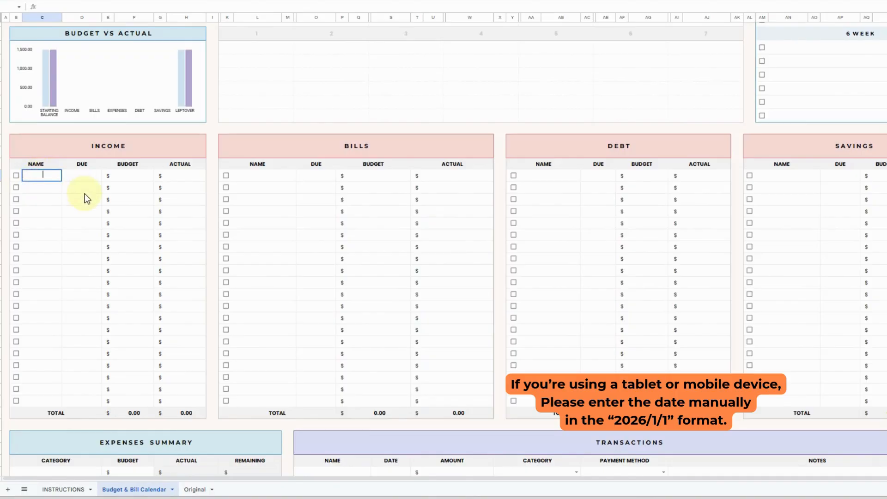
{"action": "type", "text": "Monthly Salary"}
{"action": "left_click", "coordinate": [87, 177]}
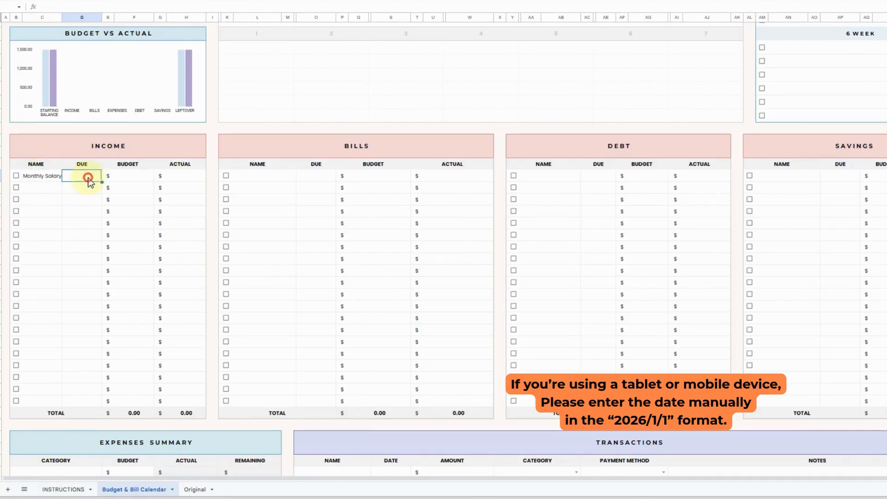
{"action": "double_click", "coordinate": [88, 179]}
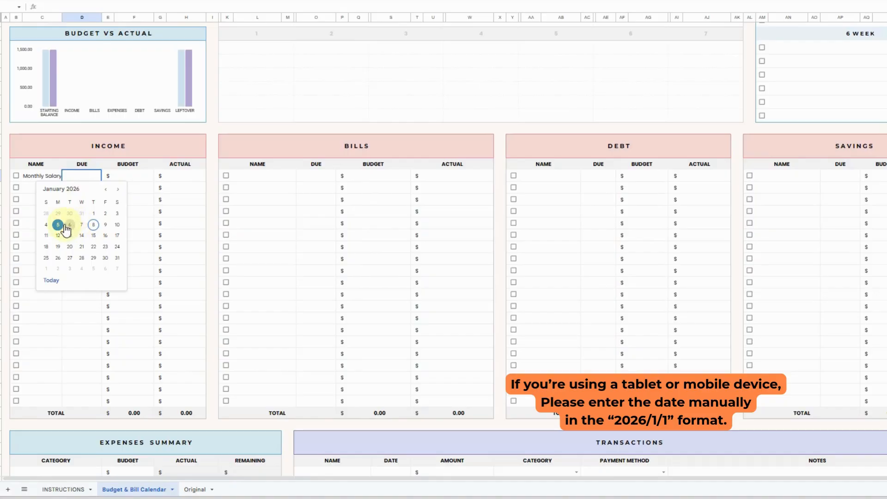
{"action": "left_click", "coordinate": [58, 225]}
Step: Enter 3000 as both the budget and the actual amount for Monthly Salary
{"action": "left_click", "coordinate": [138, 179]}
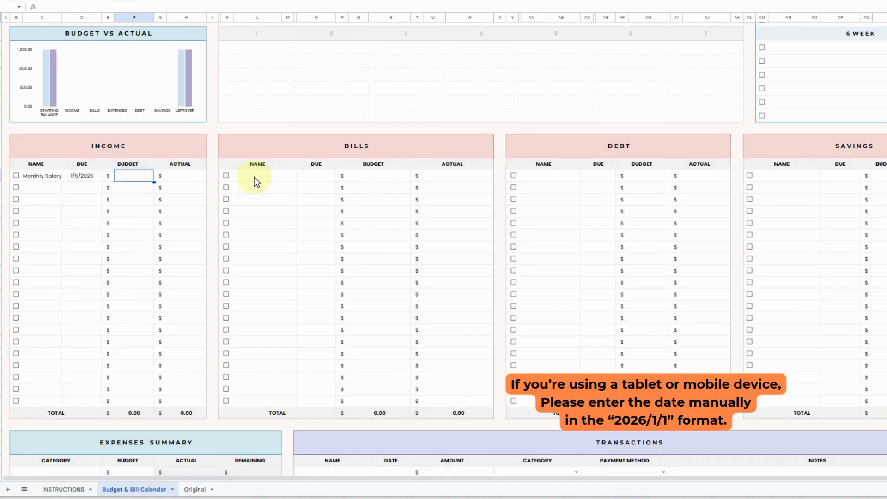
{"action": "type", "text": "3000"}
{"action": "key", "text": "Return"}
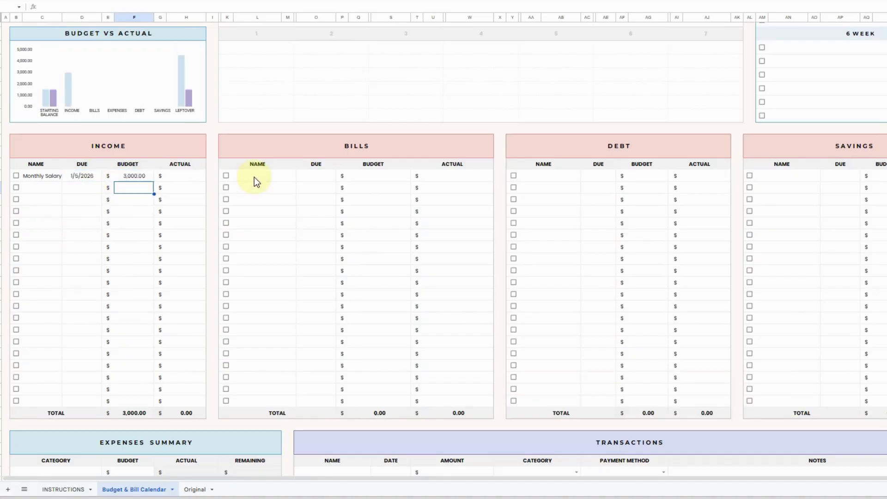
{"action": "key", "text": "Up"}
{"action": "key", "text": "Right"}
{"action": "key", "text": "Right"}
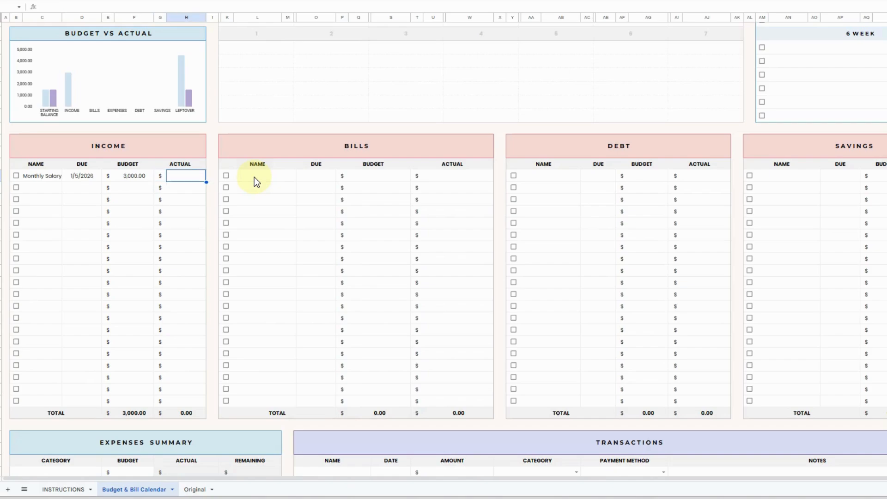
{"action": "type", "text": "3000"}
{"action": "key", "text": "Return"}
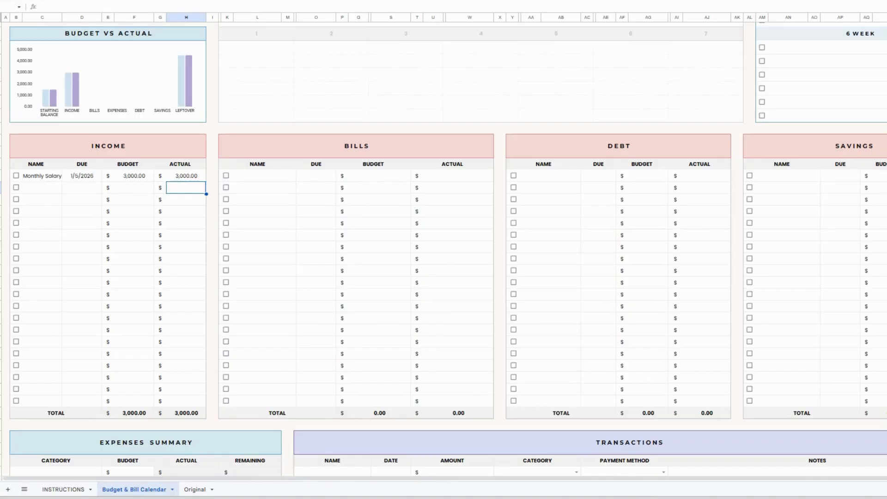
Step: Add the remaining income rows with budget/actual: Freelance 1/19/2026 1,000/950, Side Hustle 1/20/2026 300/350, Bonus 1/31/2026 300/200, Interest 1/17/2026 50/45, Refund 1/3/2026 100/120
{"action": "left_click", "coordinate": [48, 192]}
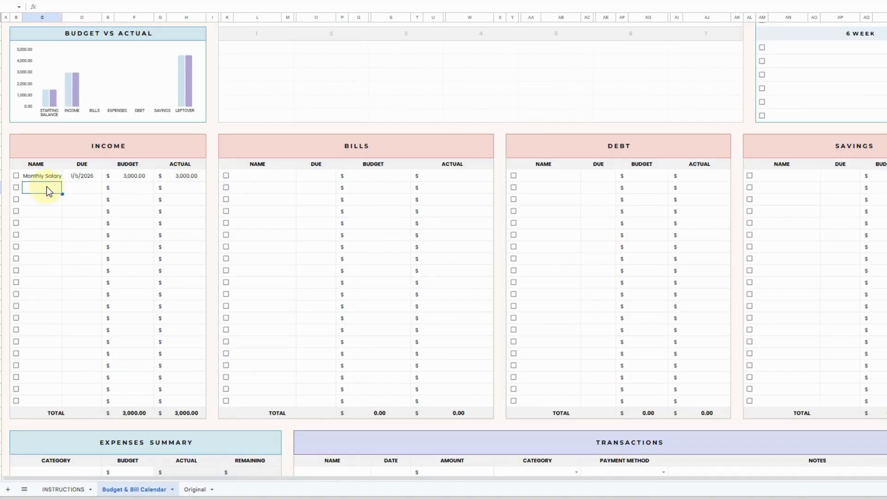
{"action": "type", "text": "Freelance\t1/19/2026\t1,000.00\t950.00 Side Hustle\t1/20/2026\t300.00\t350.00 Bonus\t1/31/2026\t300.00\t200.00 Interest\t1/17/2026\t50.00\t45.00 Refund\t1/3/2026\t100.00\t120.00"}
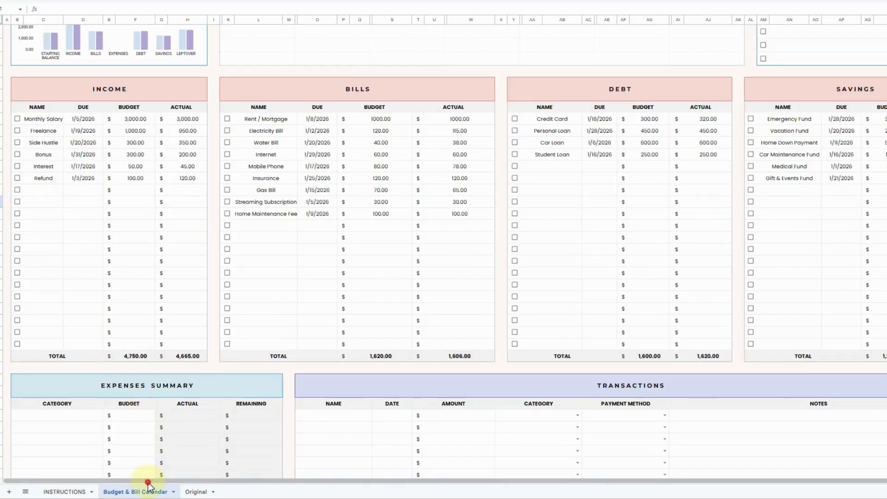
Step: Return to the calendar and Summary table to review the entries scheduled for the month
{"action": "left_click_drag", "start_coordinate": [144, 481], "coordinate": [120, 481]}
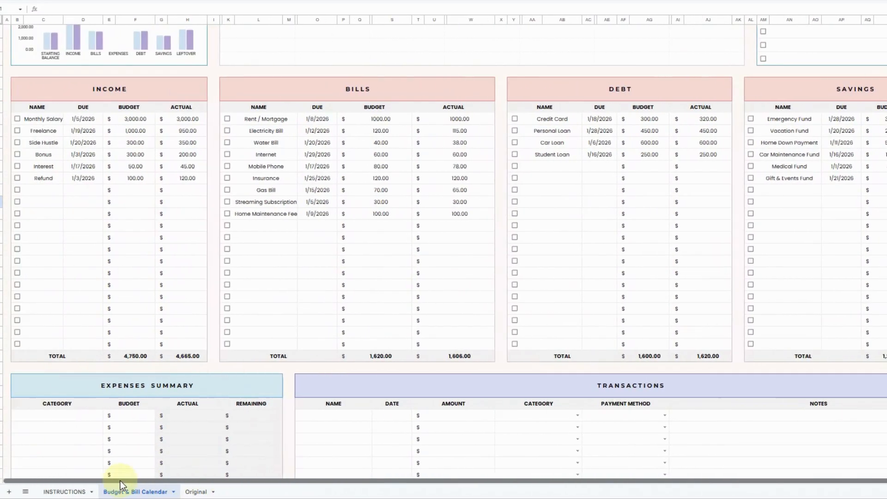
{"action": "scroll", "coordinate": [287, 425], "scroll_direction": "up", "scroll_amount": 5}
{"action": "scroll", "coordinate": [286, 425], "scroll_direction": "up", "scroll_amount": 6}
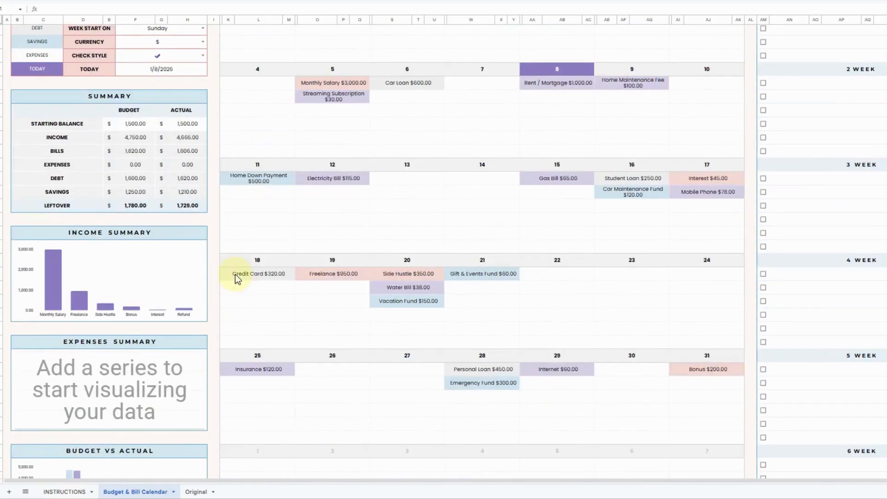
Step: Review the budget and actual figures in the Summary table alongside the month's calendar entries
{"action": "left_click_drag", "start_coordinate": [39, 123], "coordinate": [188, 213]}
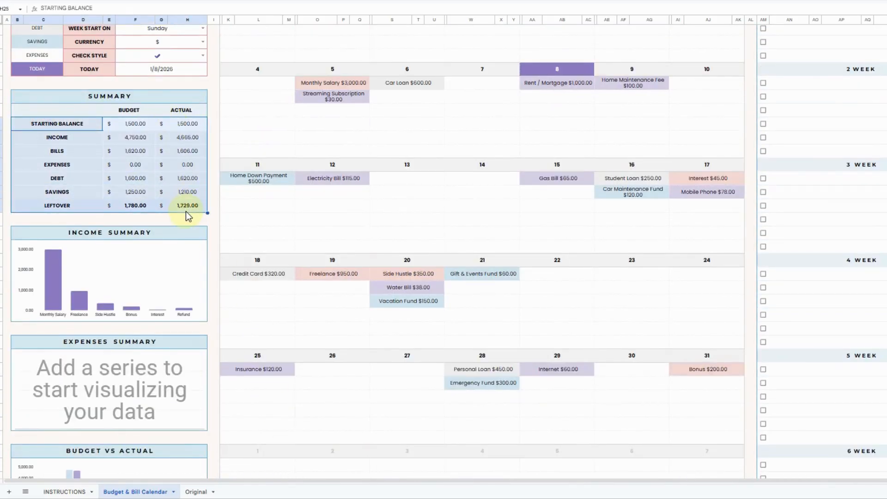
{"action": "left_click", "coordinate": [217, 229]}
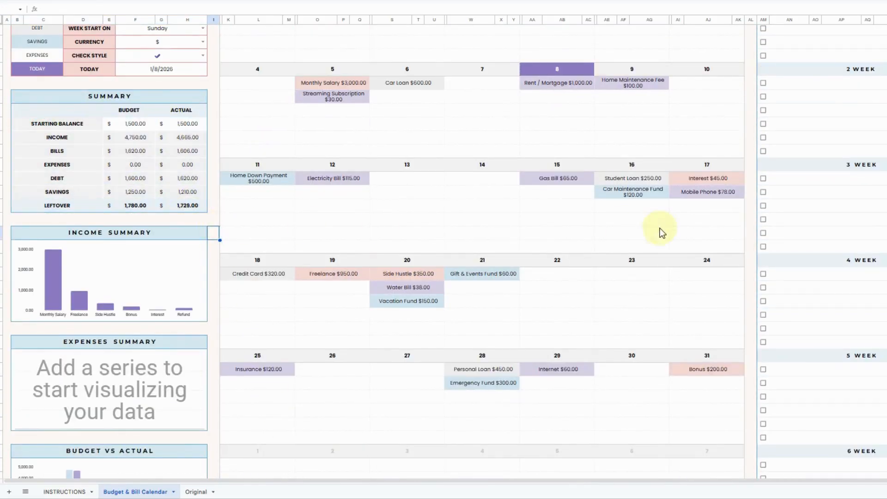
{"action": "scroll", "coordinate": [822, 280], "scroll_direction": "up", "scroll_amount": 2}
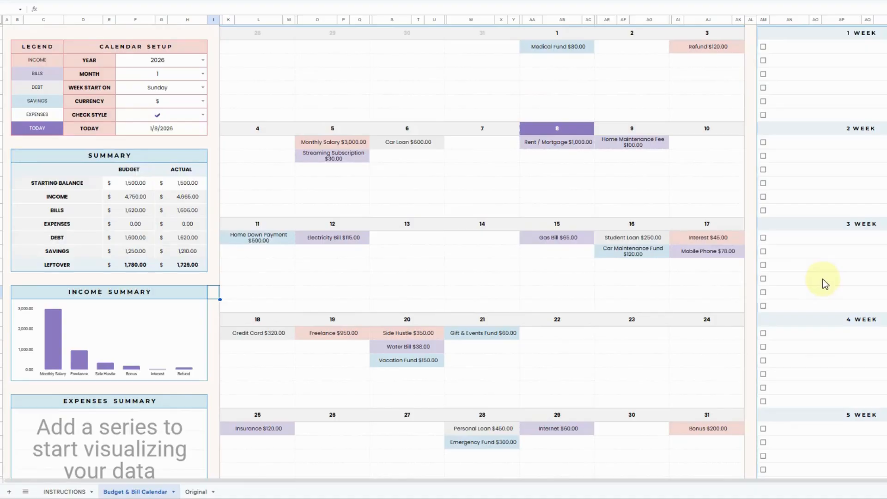
{"action": "scroll", "coordinate": [822, 279], "scroll_direction": "down", "scroll_amount": 5}
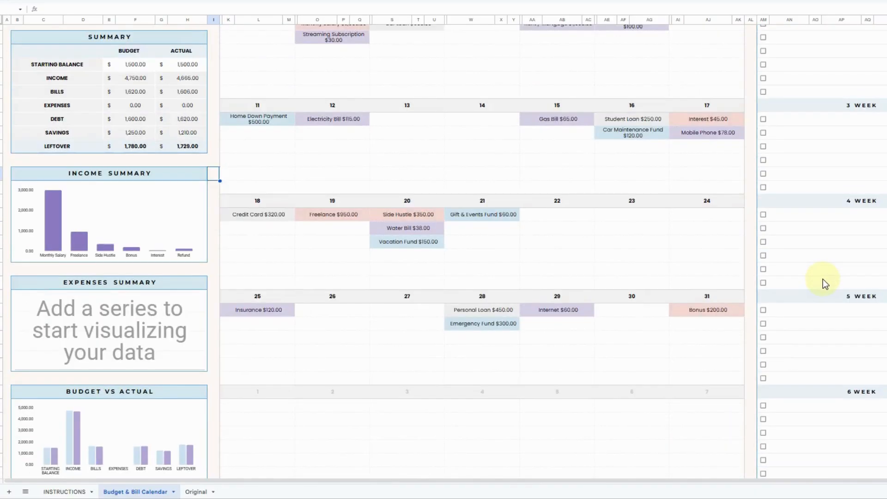
Step: Mark Monthly Salary in the Income table and Streaming Subscription in the Bills table as completed
{"action": "scroll", "coordinate": [822, 279], "scroll_direction": "down", "scroll_amount": 10}
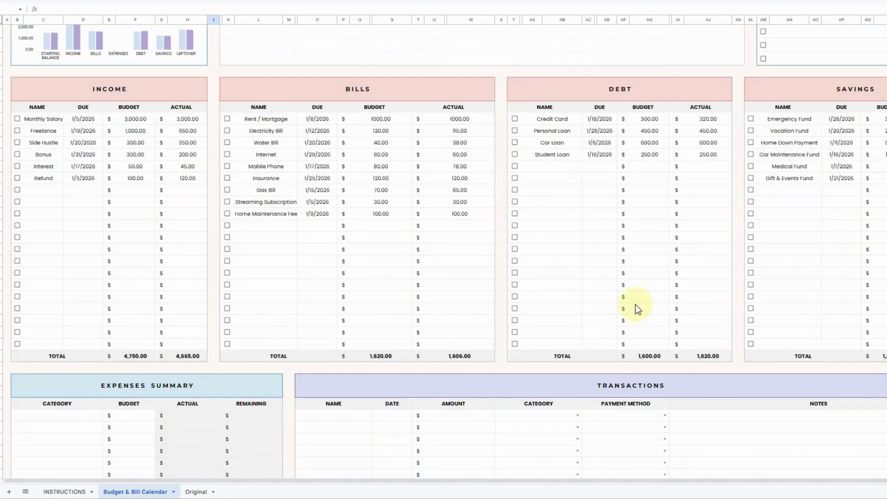
{"action": "left_click", "coordinate": [17, 120]}
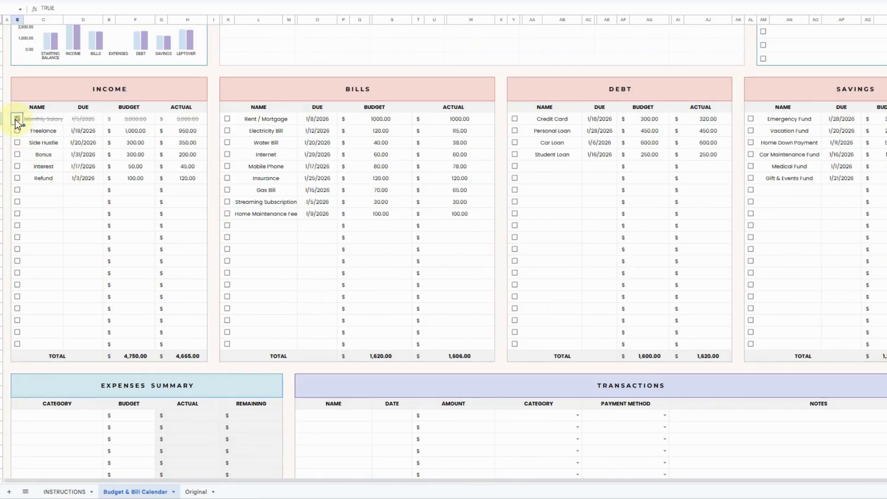
{"action": "left_click", "coordinate": [226, 203]}
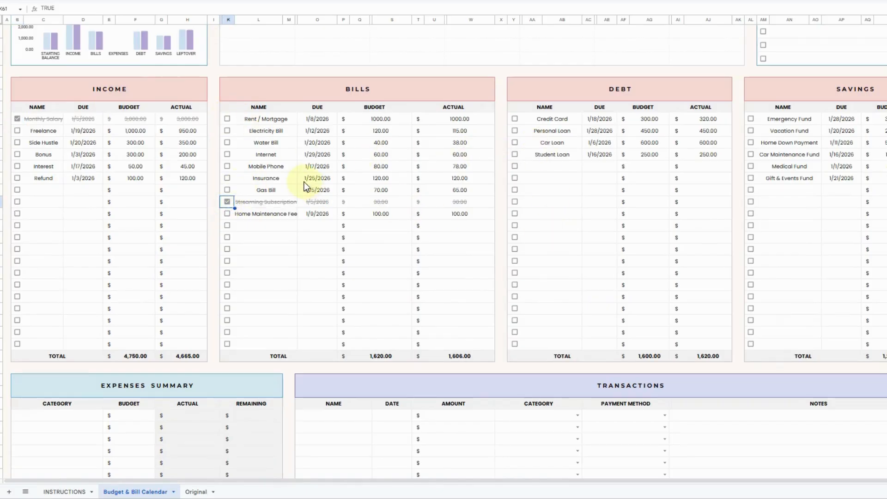
Step: Check how the completed salary and subscription entries appear on January 5 in the calendar
{"action": "scroll", "coordinate": [306, 182], "scroll_direction": "up", "scroll_amount": 10}
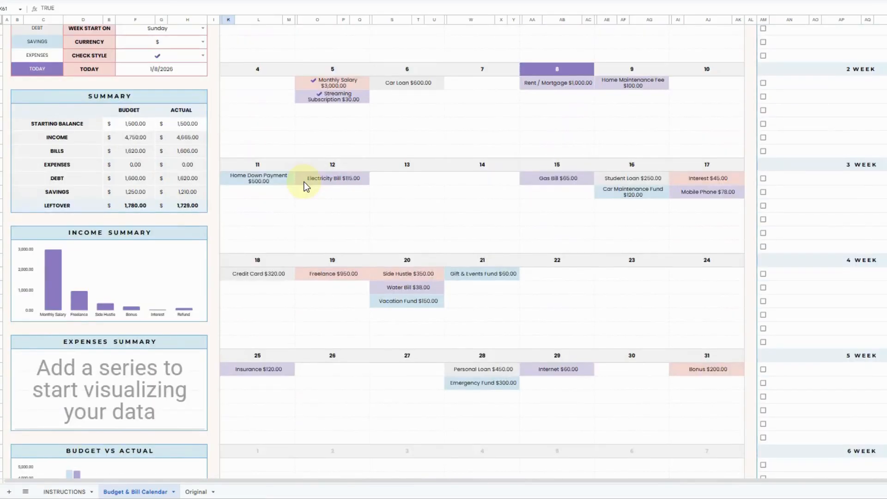
{"action": "scroll", "coordinate": [305, 184], "scroll_direction": "up", "scroll_amount": 3}
{"action": "left_click_drag", "start_coordinate": [365, 145], "coordinate": [363, 158]}
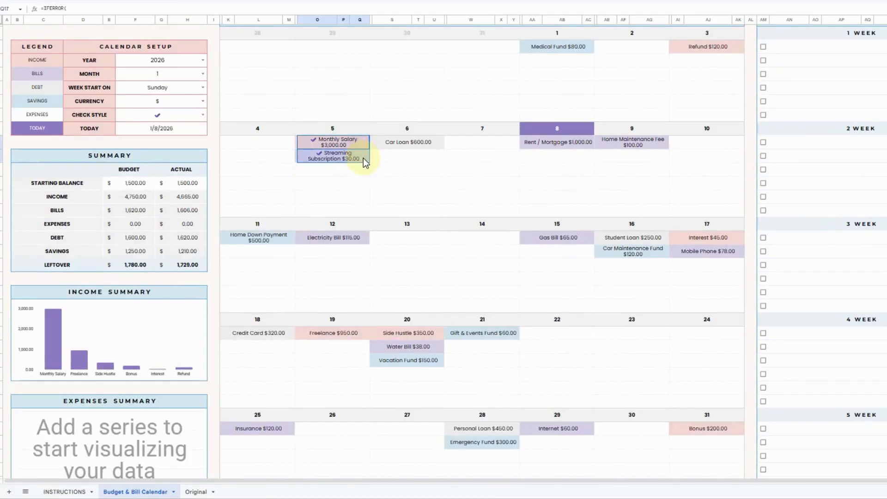
{"action": "scroll", "coordinate": [672, 132], "scroll_direction": "up", "scroll_amount": 2}
Step: Fill the Expenses Summary with budgets: Groceries 500, Dining Out 400, Transportation 50, Shopping 100, Entertainment 50, Coffee & Snacks 60, Personal Care 80, Miscellaneous 50
{"action": "scroll", "coordinate": [672, 132], "scroll_direction": "down", "scroll_amount": 12}
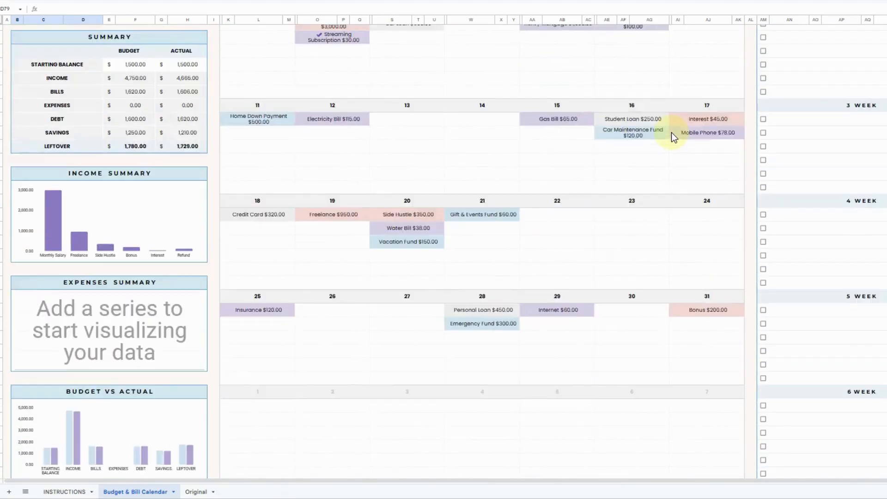
{"action": "scroll", "coordinate": [671, 132], "scroll_direction": "down", "scroll_amount": 12}
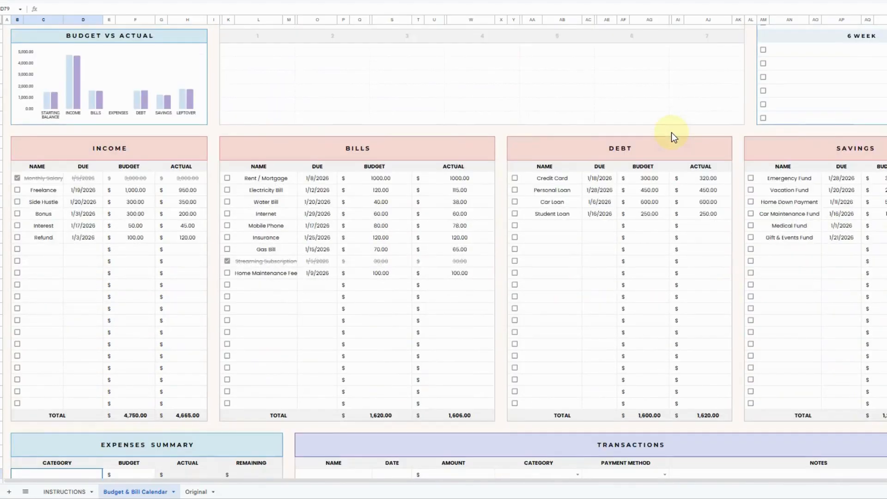
{"action": "scroll", "coordinate": [671, 133], "scroll_direction": "down", "scroll_amount": 4}
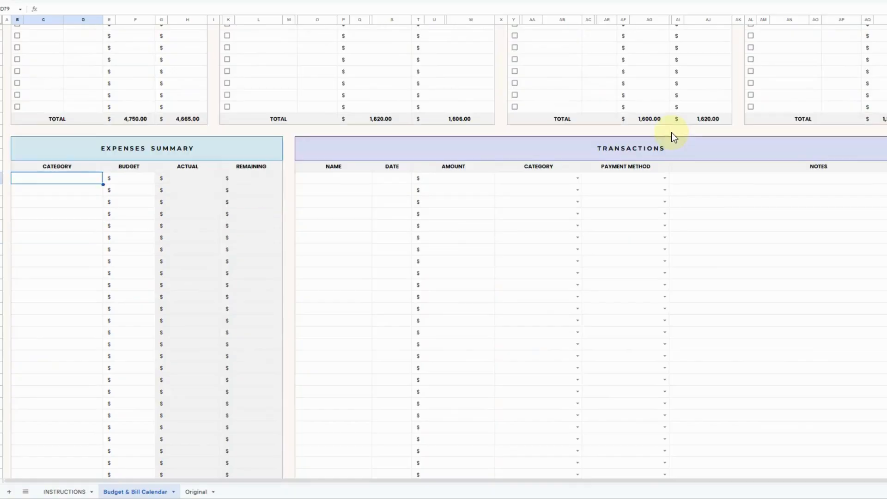
{"action": "left_click", "coordinate": [247, 150]}
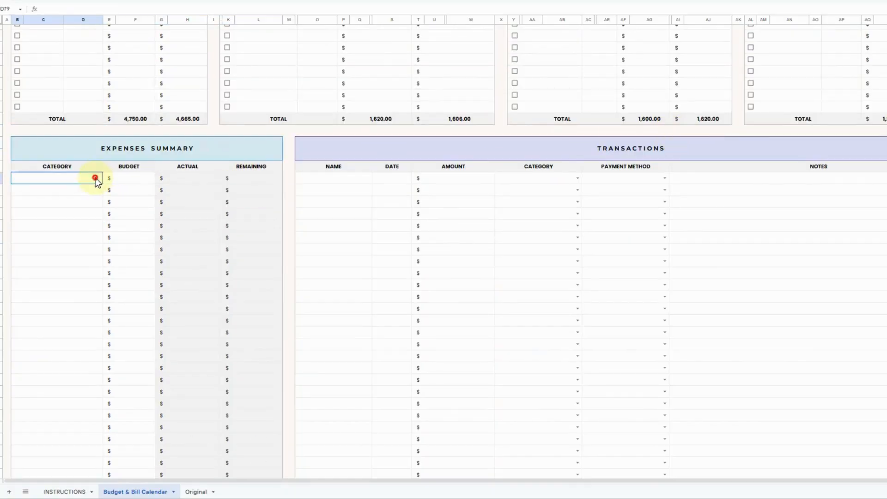
{"action": "left_click_drag", "start_coordinate": [95, 178], "coordinate": [78, 317]}
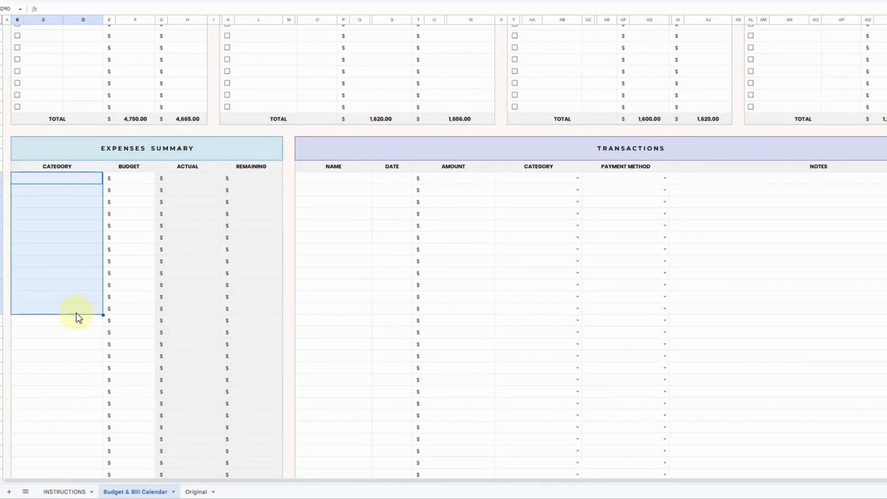
{"action": "left_click", "coordinate": [624, 148]}
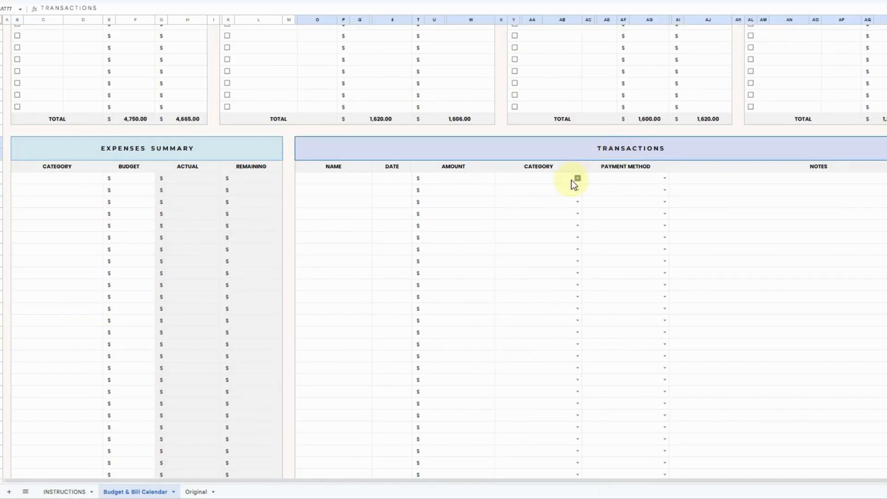
{"action": "left_click_drag", "start_coordinate": [564, 179], "coordinate": [554, 312]}
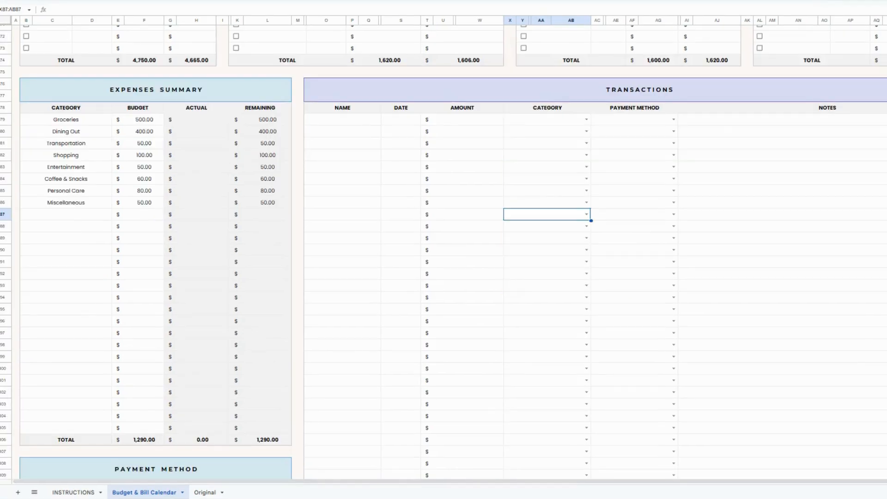
Step: Review the category names and budget amounts in the Expenses Summary table
{"action": "left_click_drag", "start_coordinate": [48, 120], "coordinate": [259, 212]}
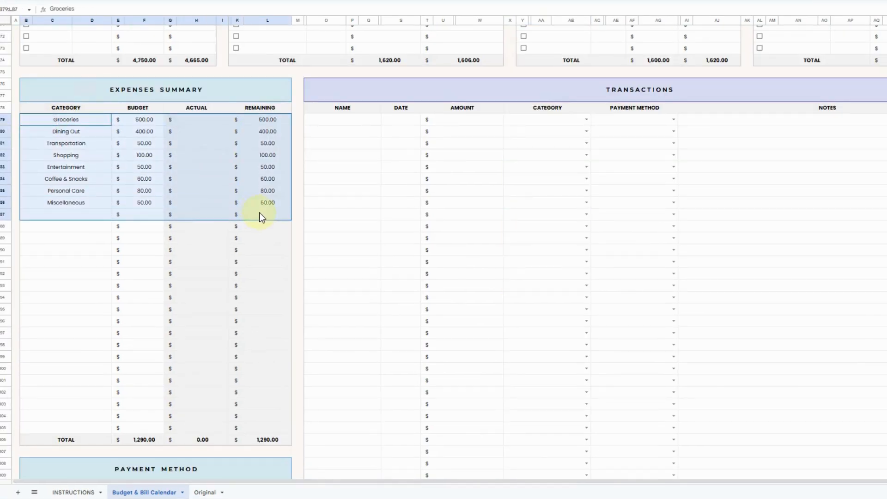
{"action": "left_click", "coordinate": [65, 218]}
{"action": "left_click_drag", "start_coordinate": [147, 121], "coordinate": [141, 205]}
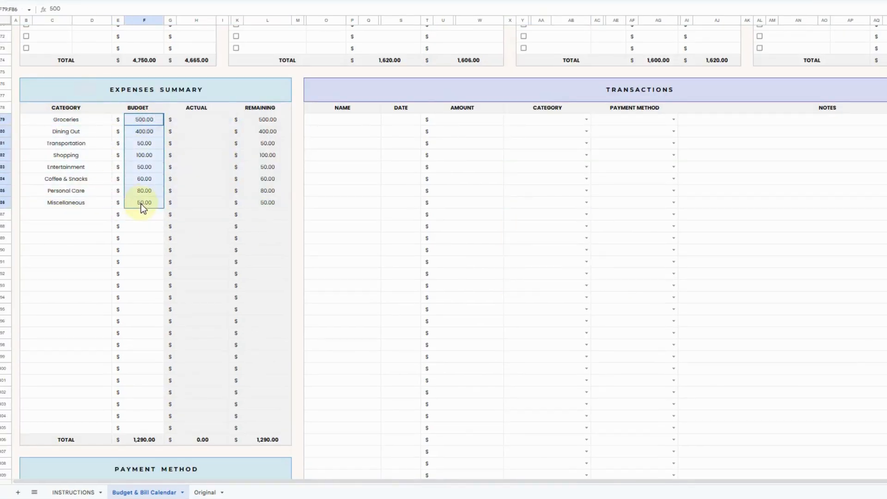
{"action": "left_click_drag", "start_coordinate": [85, 124], "coordinate": [83, 198]}
{"action": "left_click", "coordinate": [72, 236]}
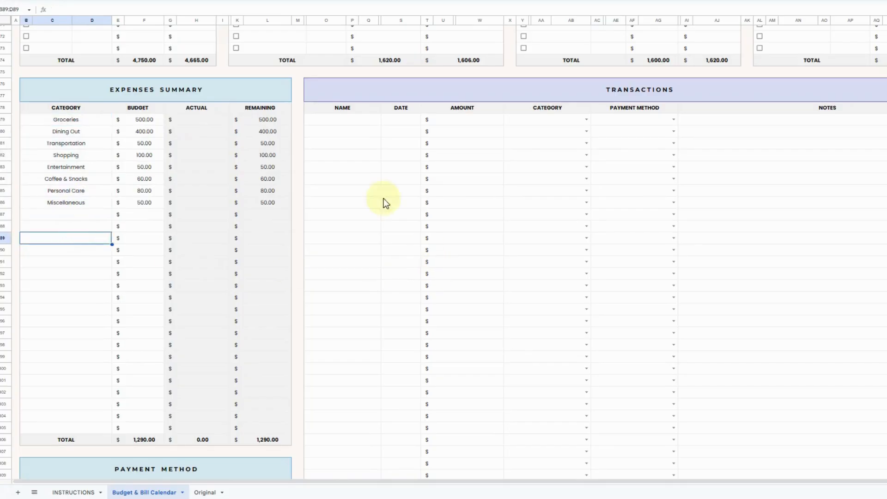
Step: Add Grocery Store as the first entry in the Transactions table with the date 1/7/2026
{"action": "left_click", "coordinate": [359, 122]}
{"action": "left_click", "coordinate": [691, 94]}
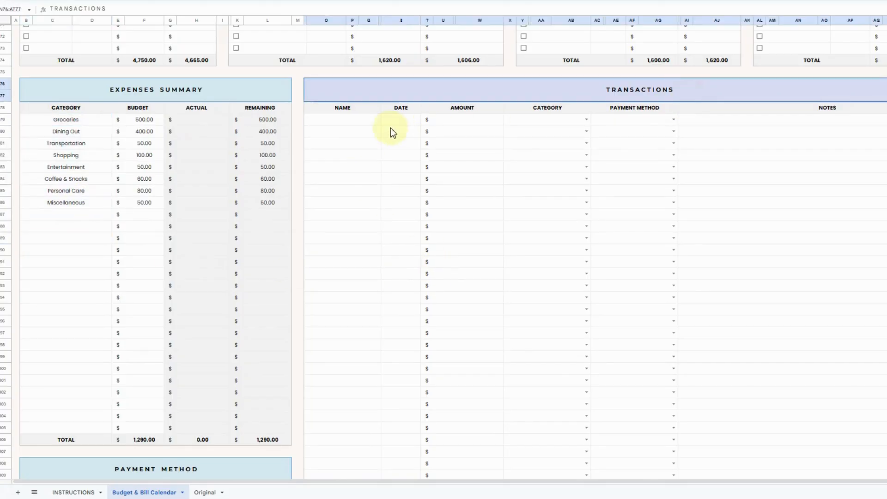
{"action": "left_click", "coordinate": [368, 120]}
{"action": "type", "text": "Grocery Store"}
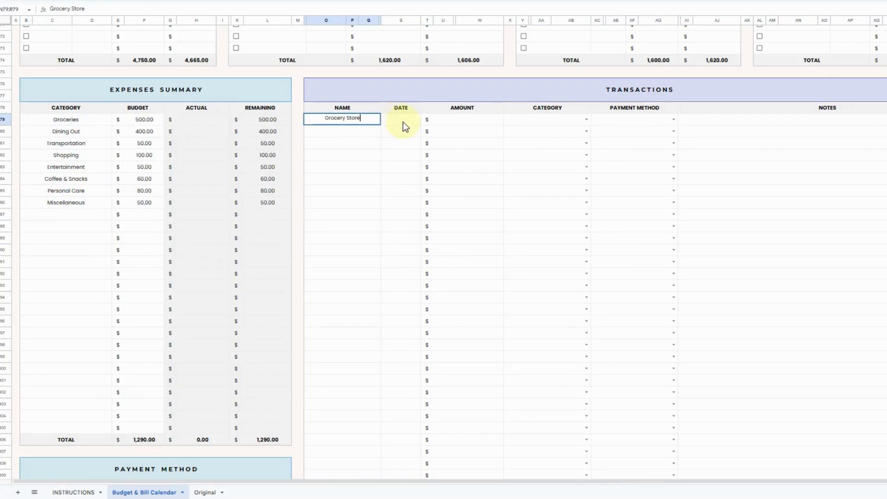
{"action": "left_click", "coordinate": [404, 122]}
{"action": "double_click", "coordinate": [405, 123]}
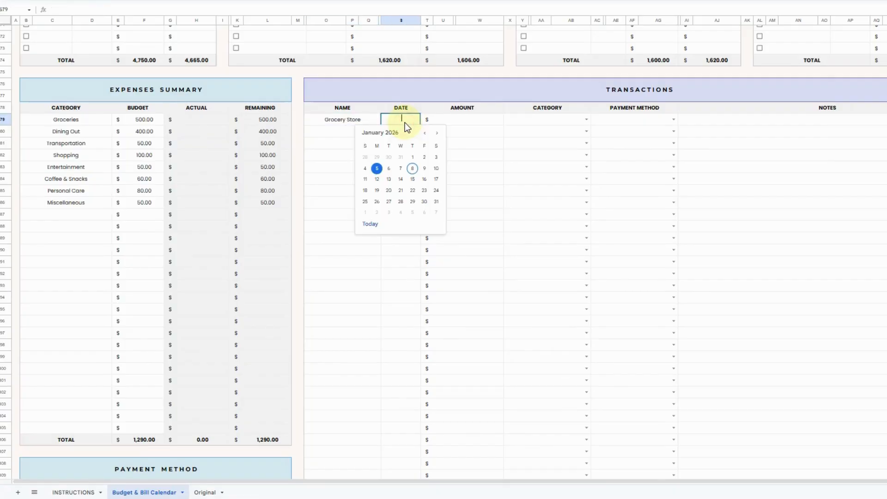
{"action": "left_click", "coordinate": [401, 168]}
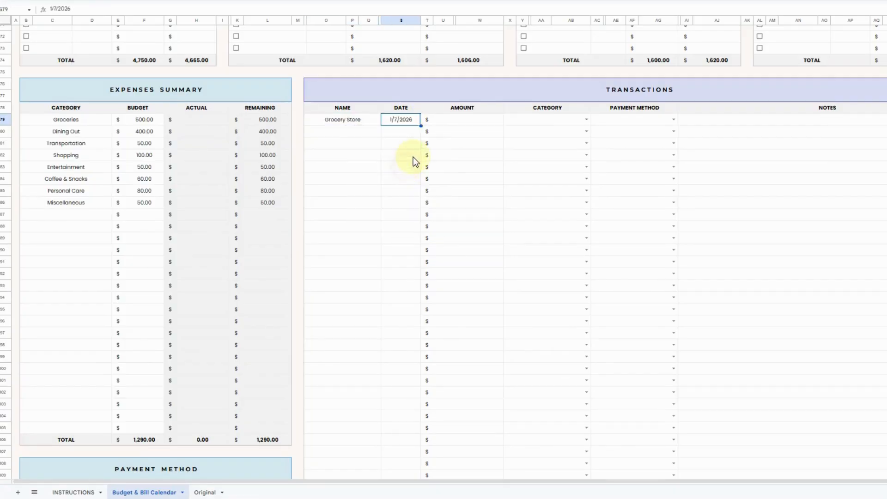
Step: Set the Grocery Store transaction's amount to 50 and its category to Groceries
{"action": "left_click", "coordinate": [483, 121]}
{"action": "type", "text": "50"}
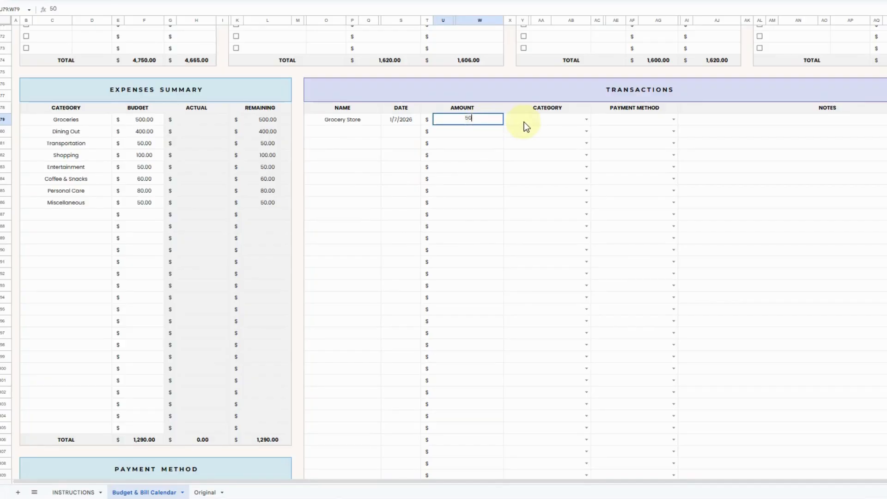
{"action": "key", "text": "Return"}
{"action": "left_click", "coordinate": [587, 119]}
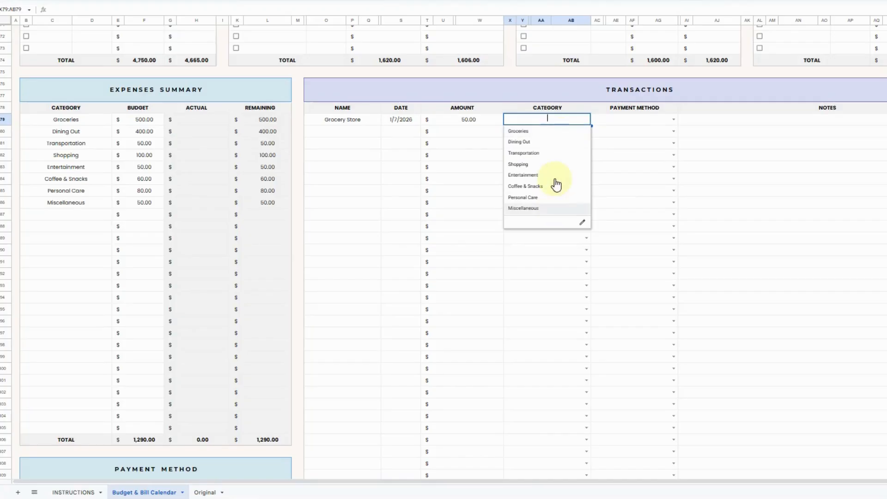
{"action": "left_click", "coordinate": [553, 131]}
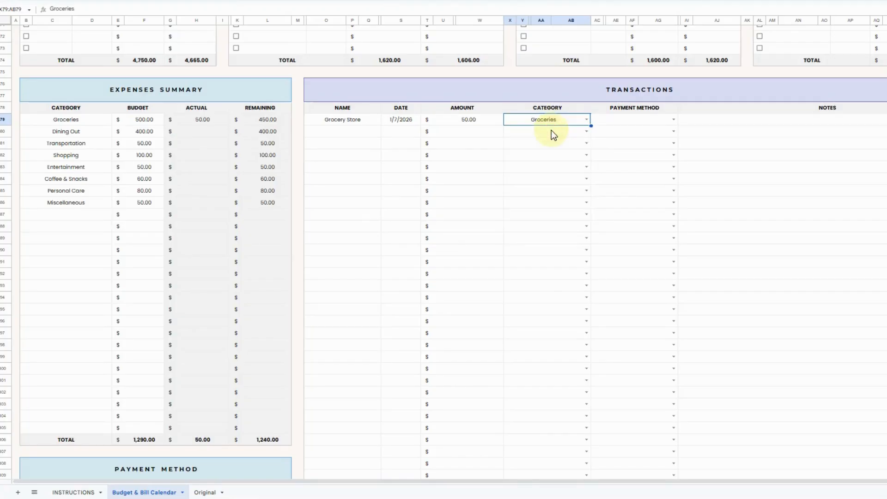
Step: Check the Grocery Store transaction's payment method options and locate the name list in the Payment Method table
{"action": "left_click", "coordinate": [675, 119]}
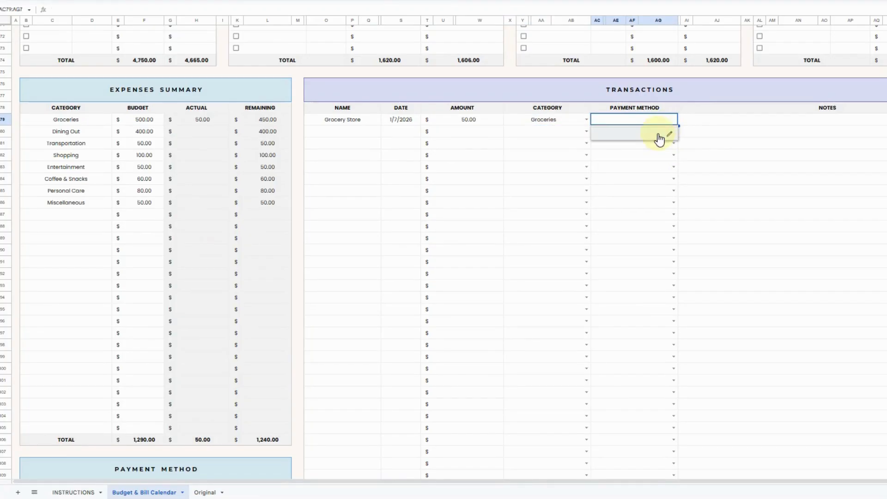
{"action": "left_click", "coordinate": [663, 112]}
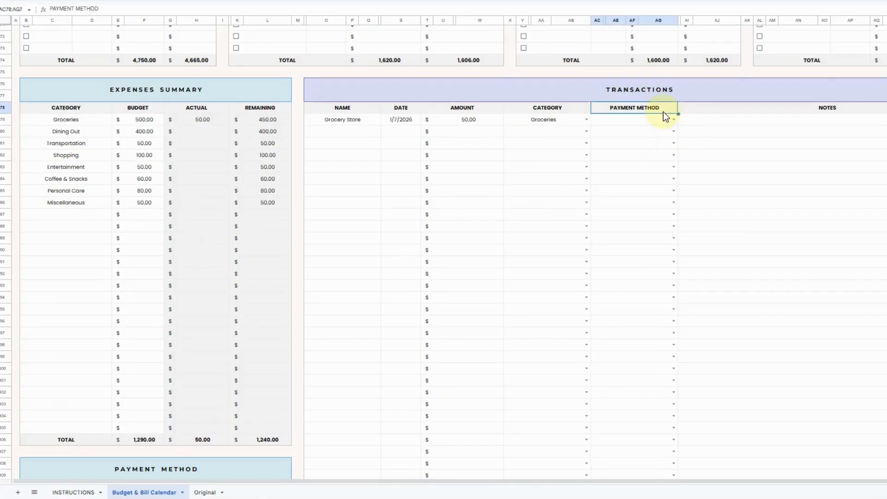
{"action": "scroll", "coordinate": [176, 226], "scroll_direction": "down", "scroll_amount": 6}
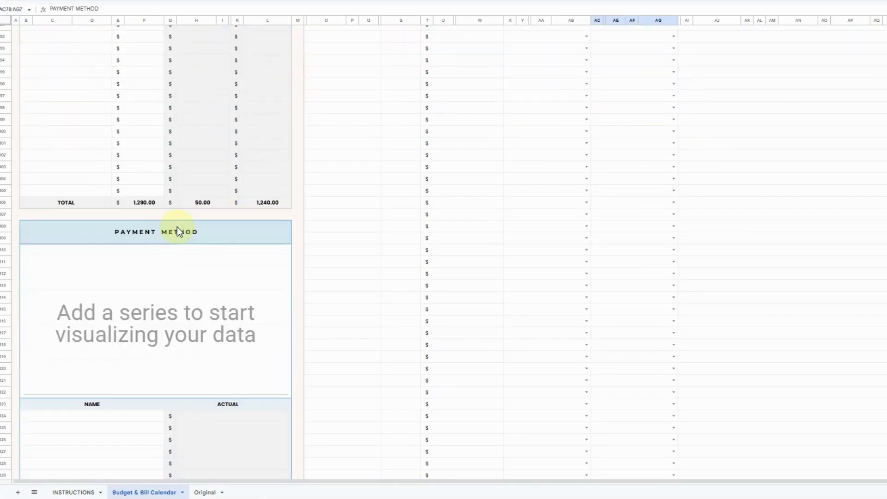
{"action": "scroll", "coordinate": [177, 227], "scroll_direction": "down", "scroll_amount": 3}
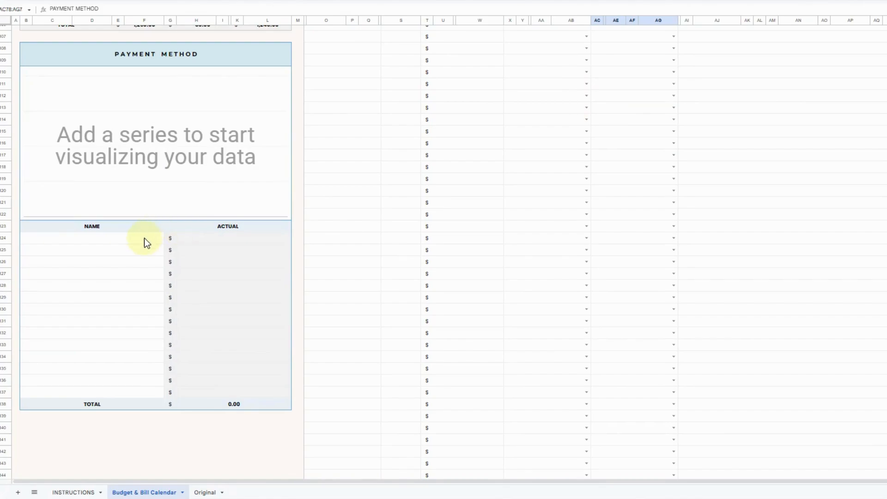
{"action": "left_click", "coordinate": [144, 238]}
{"action": "left_click_drag", "start_coordinate": [145, 238], "coordinate": [137, 352]}
{"action": "left_click", "coordinate": [233, 67]}
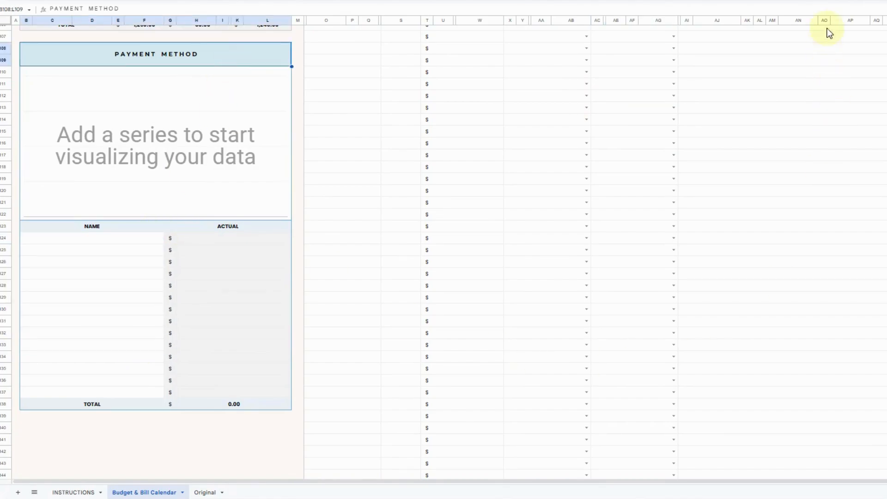
Step: List the payment methods cash, credit card, check, Debit Card, Bank Transfer, Mobile Payment, Automatic Payment and Gift Card in the Payment Method table
{"action": "left_click", "coordinate": [156, 243]}
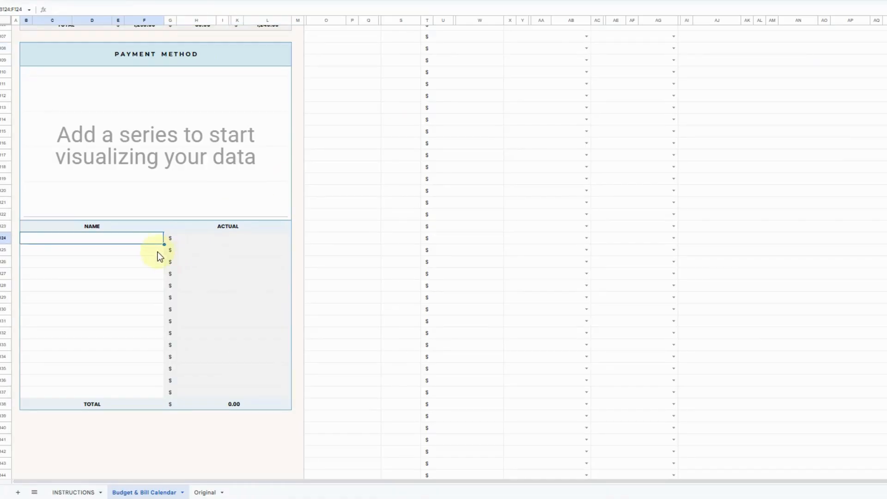
{"action": "type", "text": "cash"}
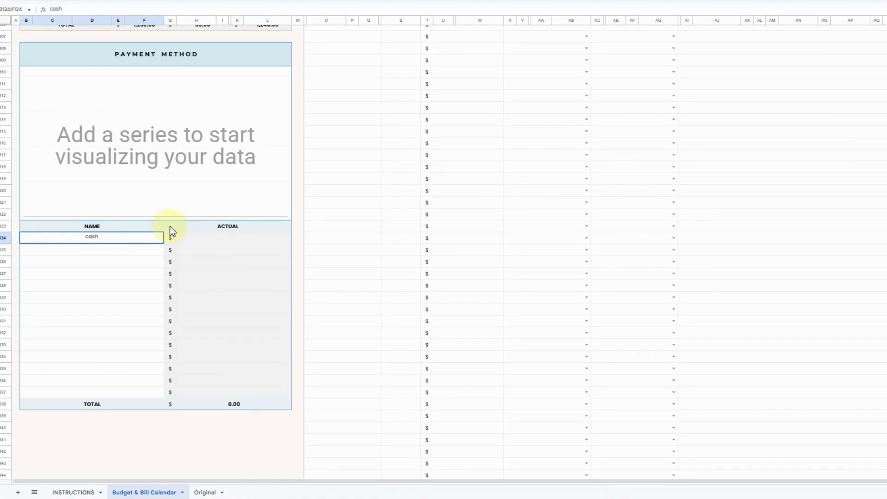
{"action": "key", "text": "Return"}
{"action": "type", "text": "credi"}
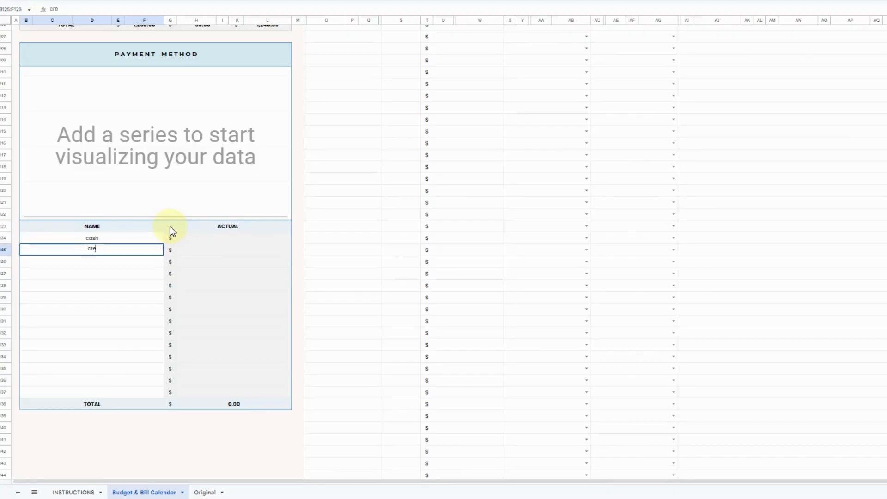
{"action": "type", "text": "t card"}
{"action": "key", "text": "Return"}
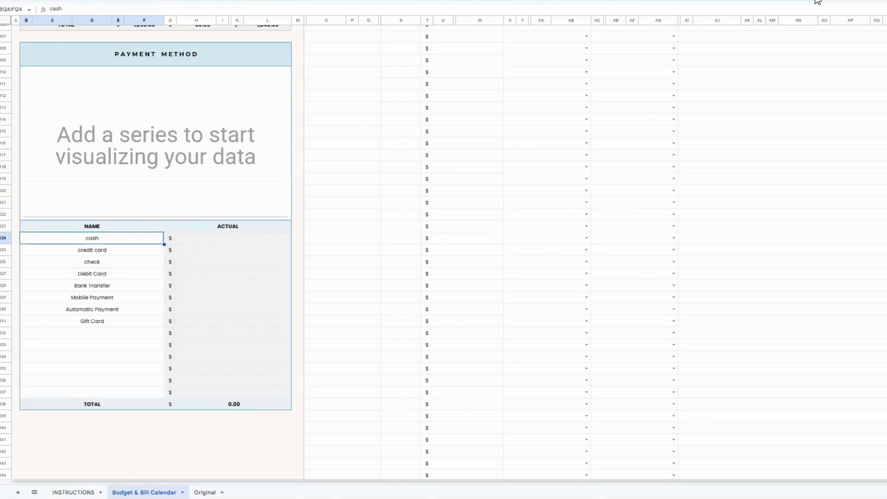
Step: Set the Grocery Store transaction's payment method to credit card
{"action": "scroll", "coordinate": [652, 228], "scroll_direction": "up", "scroll_amount": 10}
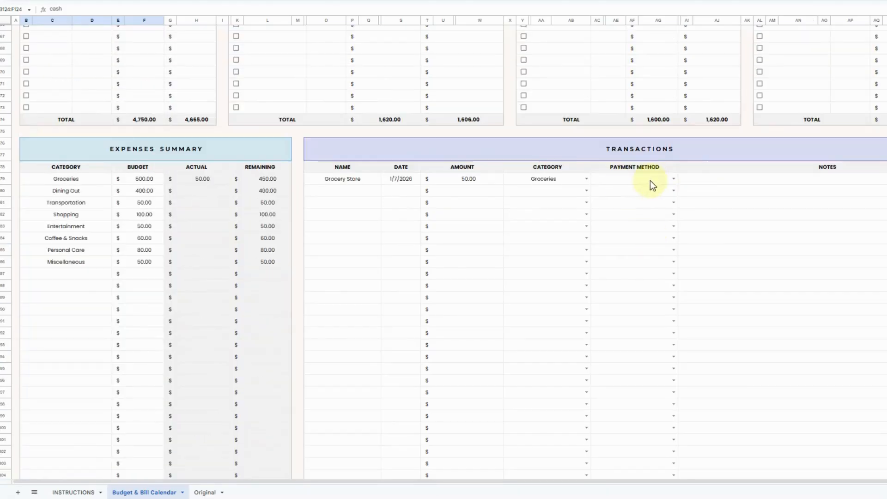
{"action": "double_click", "coordinate": [650, 180]}
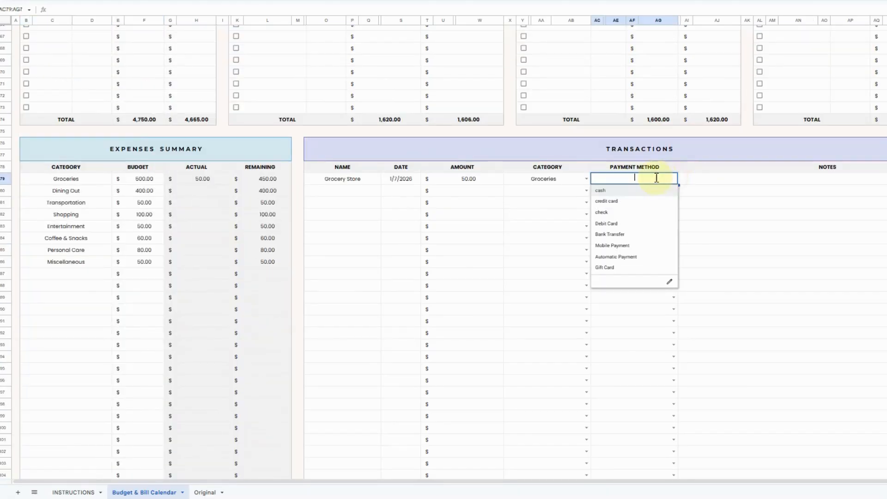
{"action": "left_click", "coordinate": [665, 201]}
Step: Add coffee shop as the second entry in the Transactions table with the date 1/5/2026
{"action": "scroll", "coordinate": [748, 204], "scroll_direction": "down", "scroll_amount": 1}
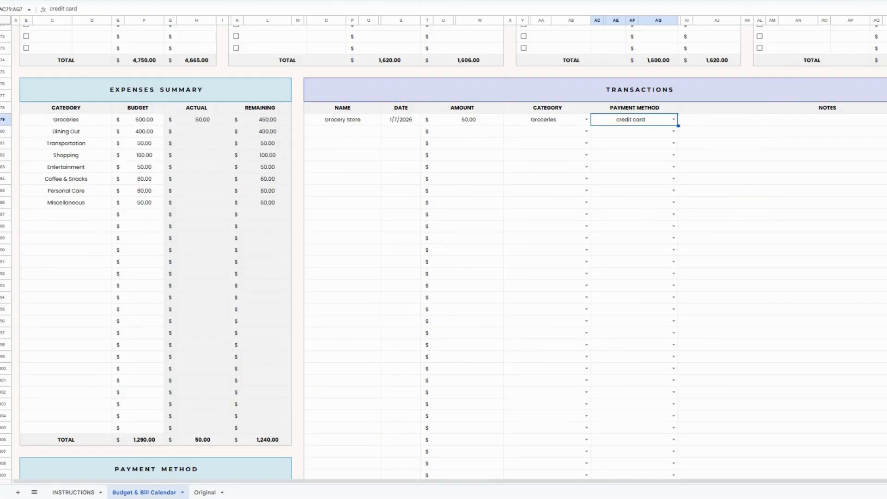
{"action": "left_click", "coordinate": [369, 133]}
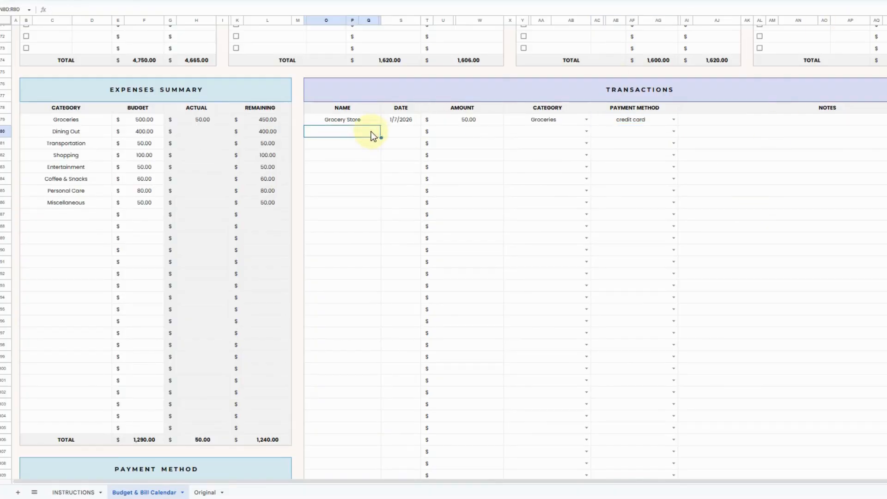
{"action": "type", "text": "coffee shop"}
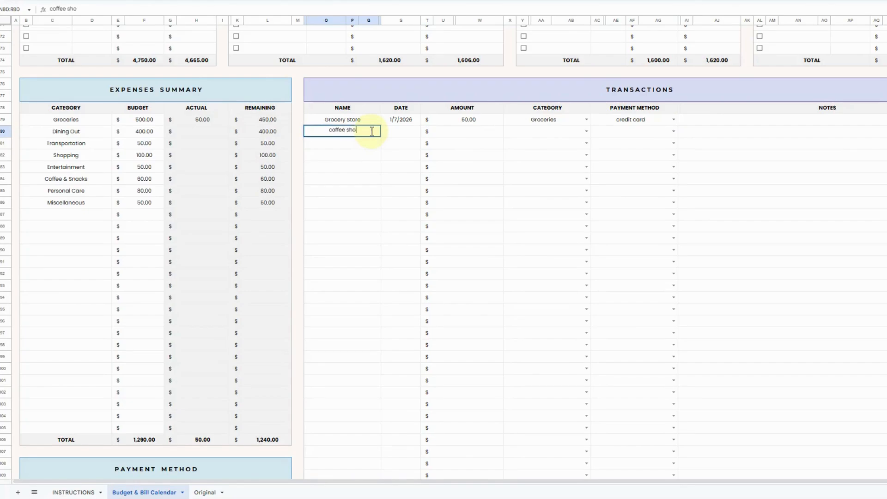
{"action": "key", "text": "Return"}
{"action": "left_click", "coordinate": [401, 132]}
{"action": "double_click", "coordinate": [401, 132]}
{"action": "left_click", "coordinate": [377, 181]}
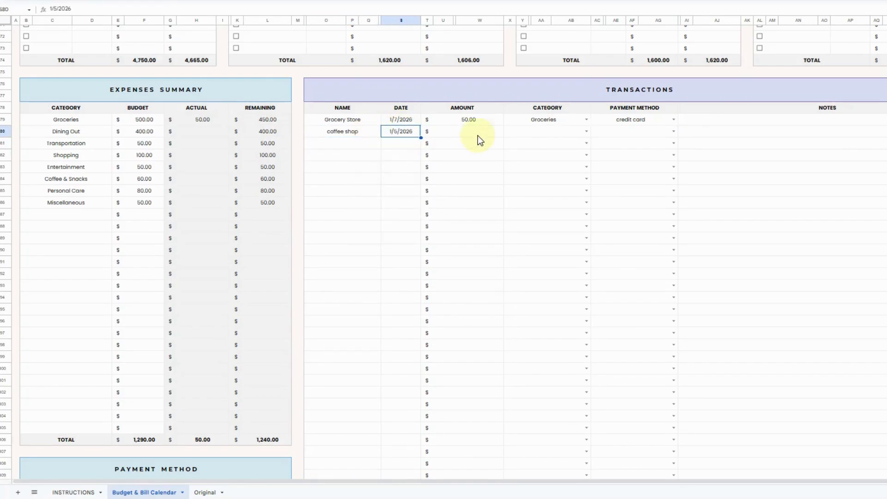
Step: Set the coffee shop transaction's amount to 15, its category to Coffee & Snacks and its payment method to cash
{"action": "left_click", "coordinate": [482, 132]}
{"action": "type", "text": "15"}
{"action": "key", "text": "Return"}
{"action": "left_click", "coordinate": [584, 132]}
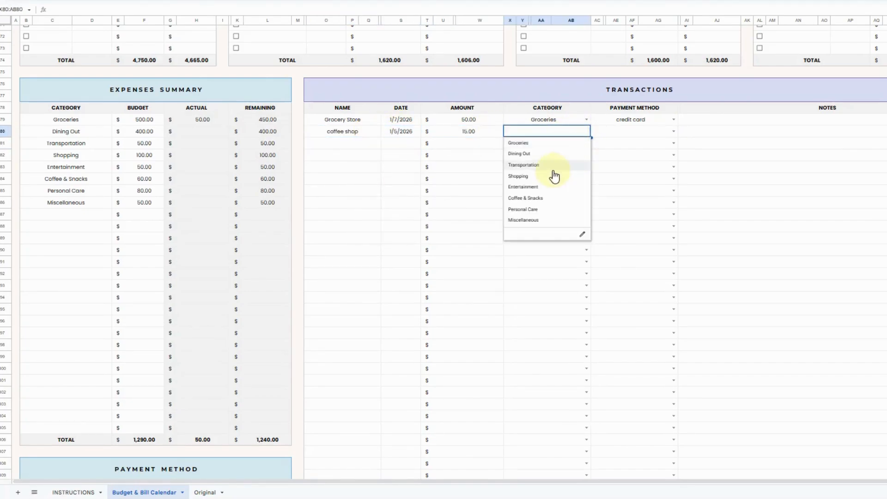
{"action": "left_click", "coordinate": [545, 198]}
{"action": "left_click", "coordinate": [668, 131]}
{"action": "left_click", "coordinate": [644, 145]}
Step: Add lunch as the third entry in the Transactions table with the date 1/8/2026
{"action": "left_click", "coordinate": [353, 144]}
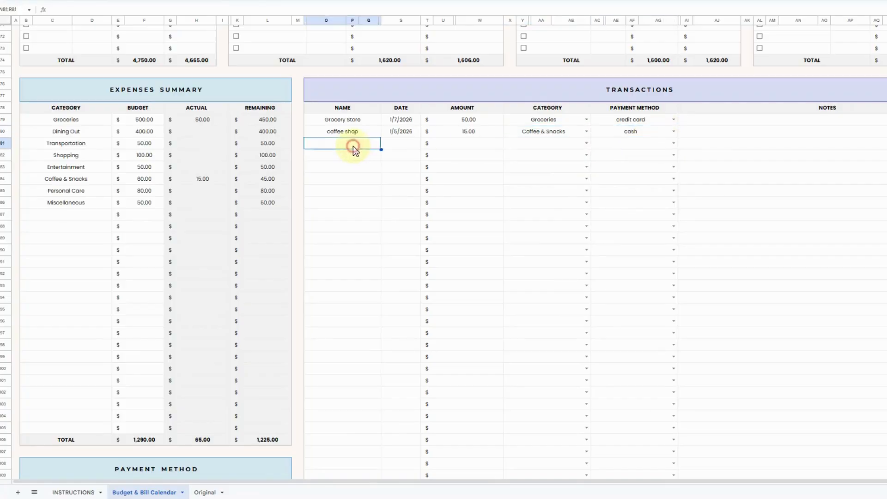
{"action": "type", "text": "lunch"}
{"action": "key", "text": "Return"}
{"action": "double_click", "coordinate": [401, 143]}
{"action": "left_click", "coordinate": [412, 193]}
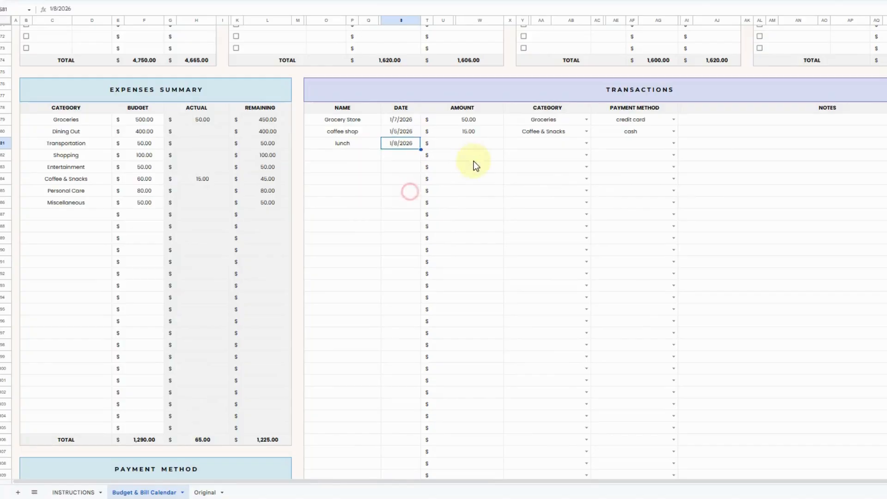
Step: Set the lunch transaction's amount to 30, its category to Dining Out and its payment method to check
{"action": "left_click", "coordinate": [491, 143]}
{"action": "type", "text": "30"}
{"action": "left_click", "coordinate": [586, 143]}
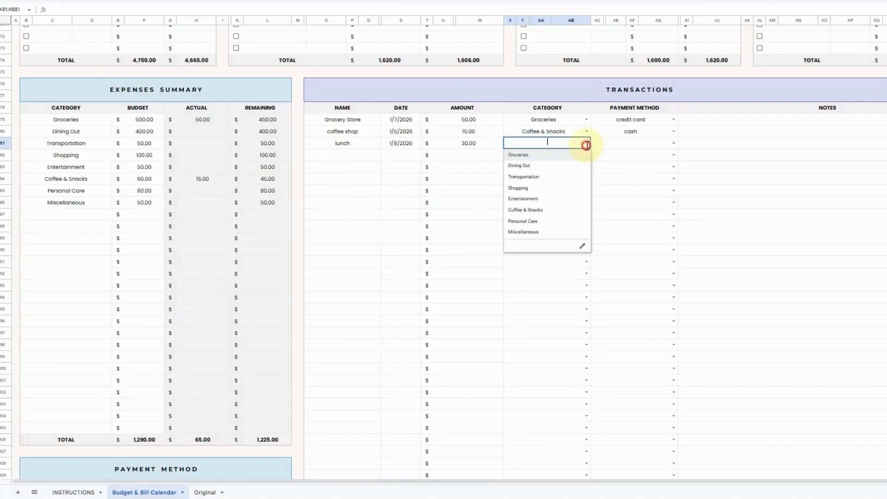
{"action": "left_click", "coordinate": [566, 167]}
{"action": "left_click", "coordinate": [673, 143]}
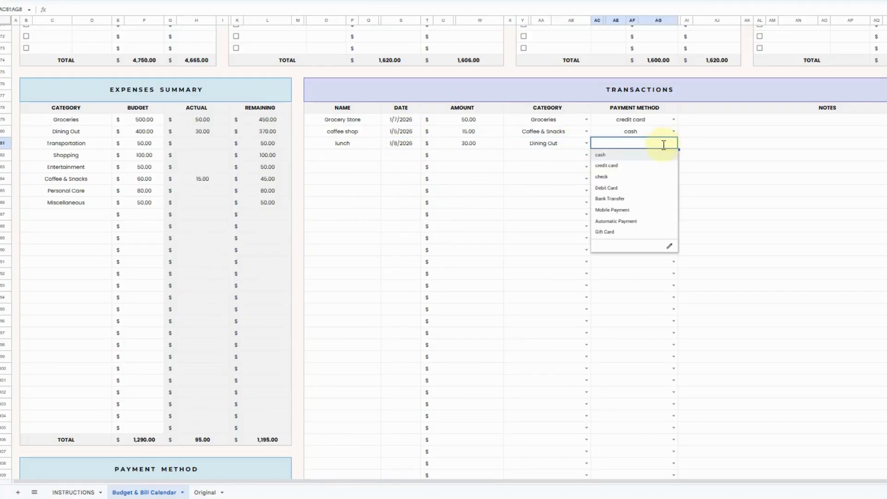
{"action": "left_click", "coordinate": [649, 179]}
{"action": "left_click", "coordinate": [608, 185]}
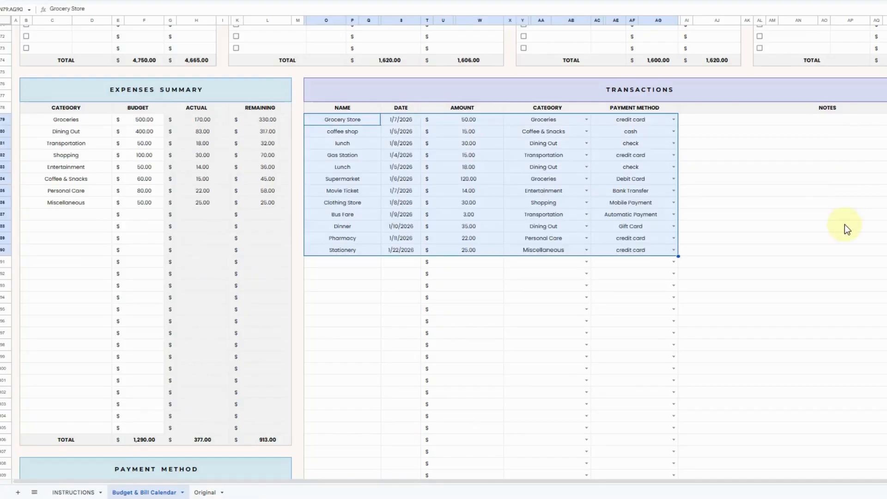
Step: Review the Actual and Remaining amounts of each category in the Expenses Summary table against the listed transactions
{"action": "left_click", "coordinate": [339, 361]}
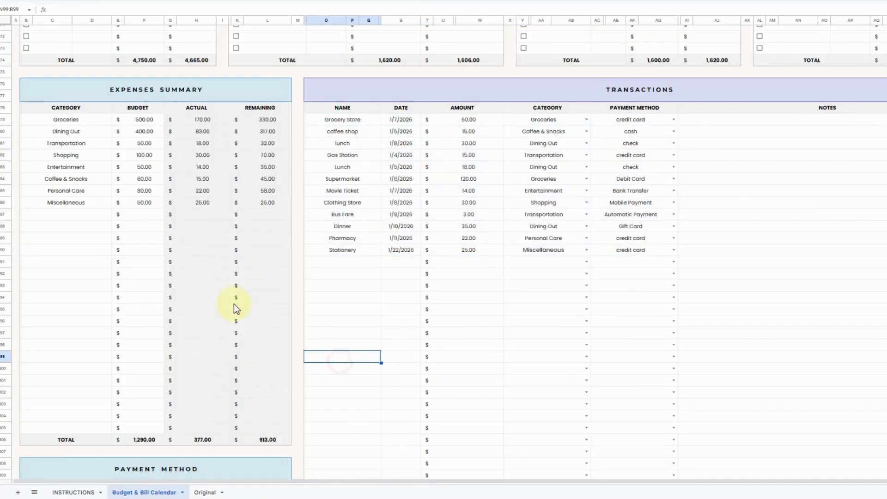
{"action": "scroll", "coordinate": [153, 278], "scroll_direction": "up", "scroll_amount": 4}
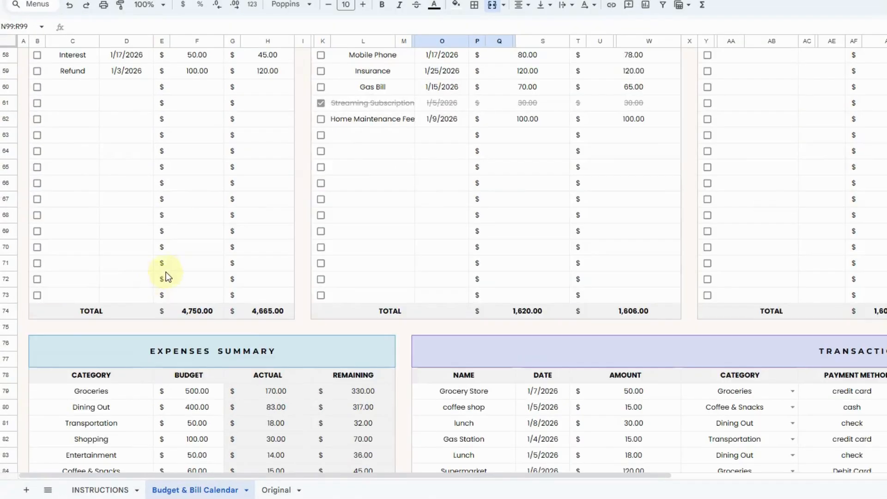
{"action": "scroll", "coordinate": [167, 277], "scroll_direction": "down", "scroll_amount": 5}
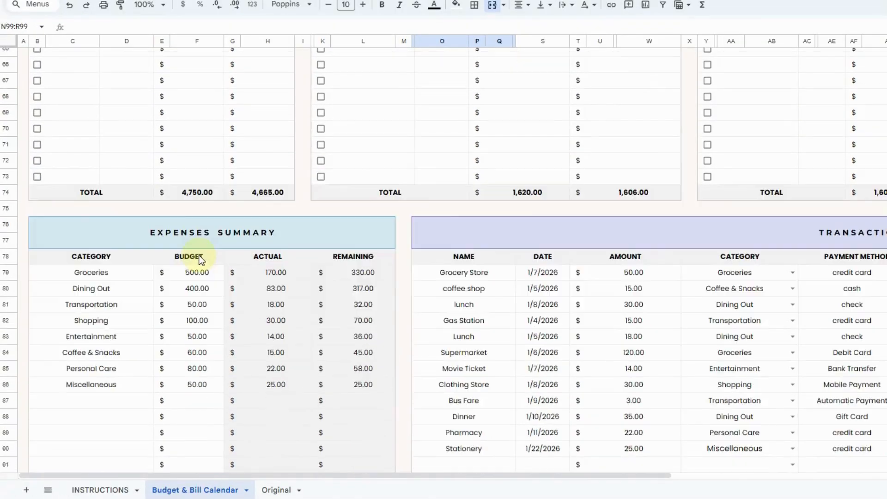
{"action": "left_click", "coordinate": [267, 156]}
{"action": "left_click_drag", "start_coordinate": [267, 182], "coordinate": [276, 265]}
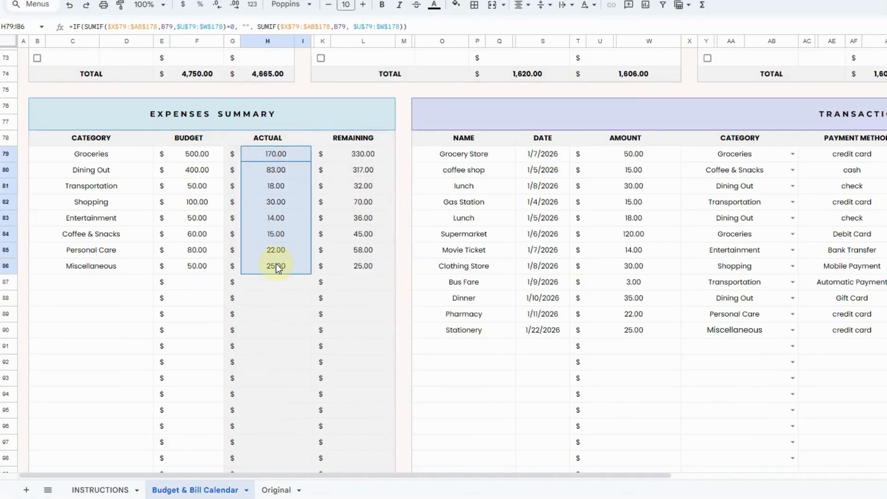
{"action": "left_click", "coordinate": [407, 371]}
{"action": "scroll", "coordinate": [407, 370], "scroll_direction": "down", "scroll_amount": 2}
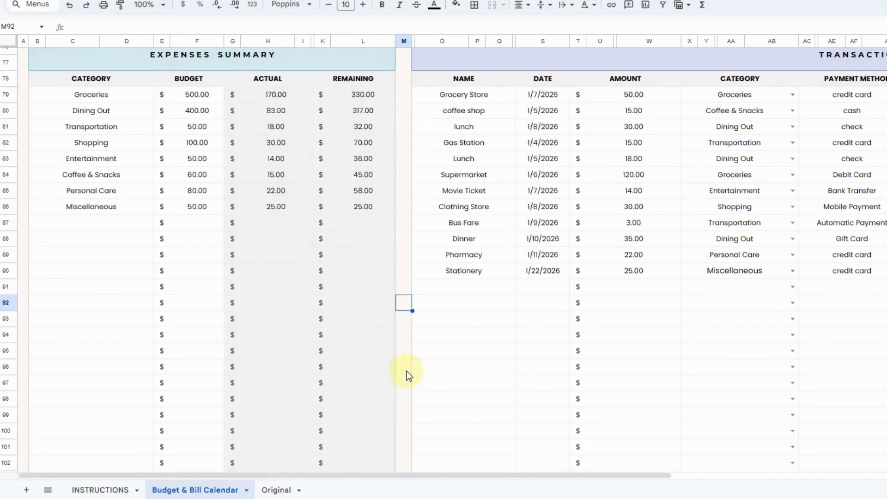
{"action": "left_click", "coordinate": [224, 94]}
{"action": "left_click", "coordinate": [277, 96]}
{"action": "left_click", "coordinate": [378, 99]}
{"action": "left_click_drag", "start_coordinate": [377, 99], "coordinate": [376, 207]}
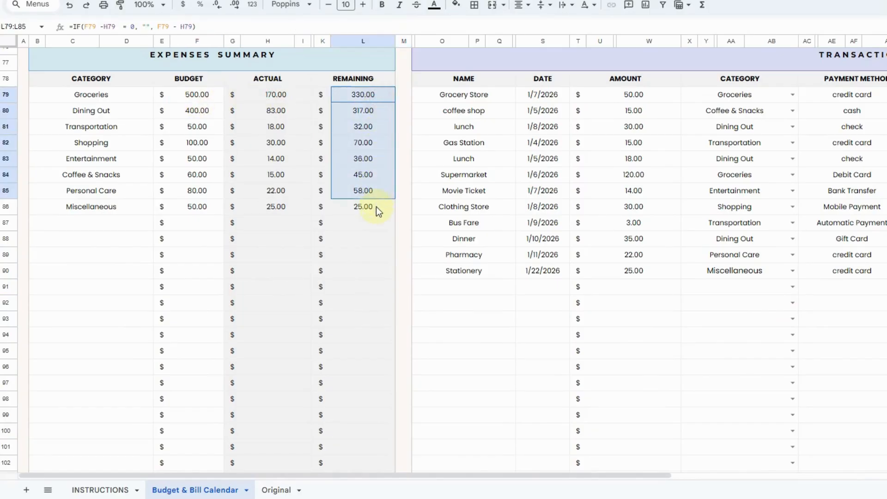
{"action": "left_click", "coordinate": [416, 237]}
Step: Examine the Payment Method chart and totals, the income, expenses and budget-versus-actual charts, and the monthly calendar overview
{"action": "scroll", "coordinate": [416, 238], "scroll_direction": "down", "scroll_amount": 10}
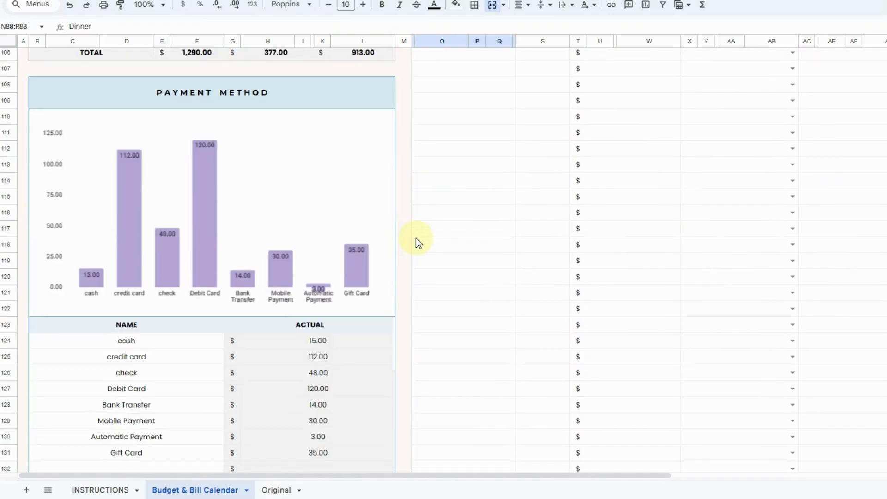
{"action": "scroll", "coordinate": [201, 239], "scroll_direction": "down", "scroll_amount": 3}
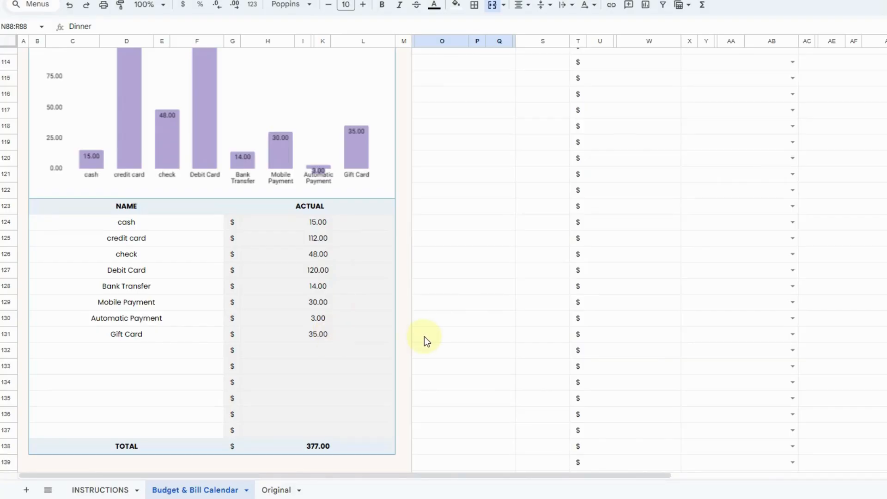
{"action": "scroll", "coordinate": [424, 336], "scroll_direction": "up", "scroll_amount": 18}
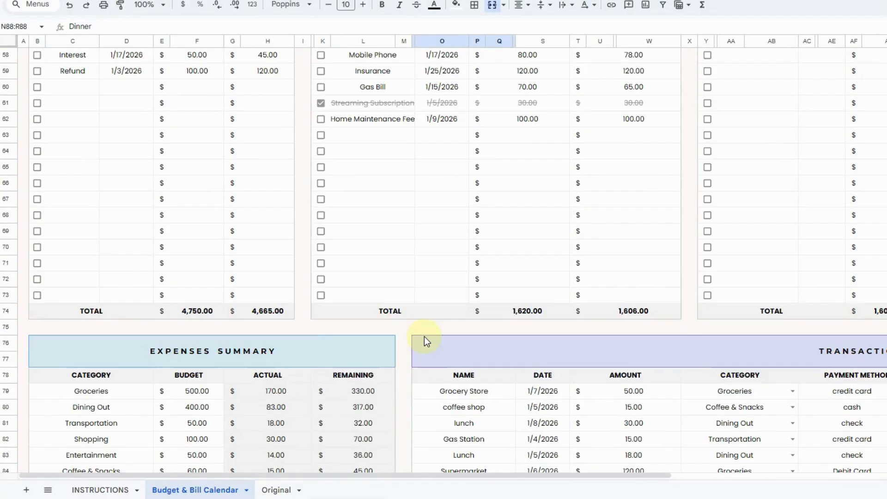
{"action": "scroll", "coordinate": [424, 337], "scroll_direction": "up", "scroll_amount": 8}
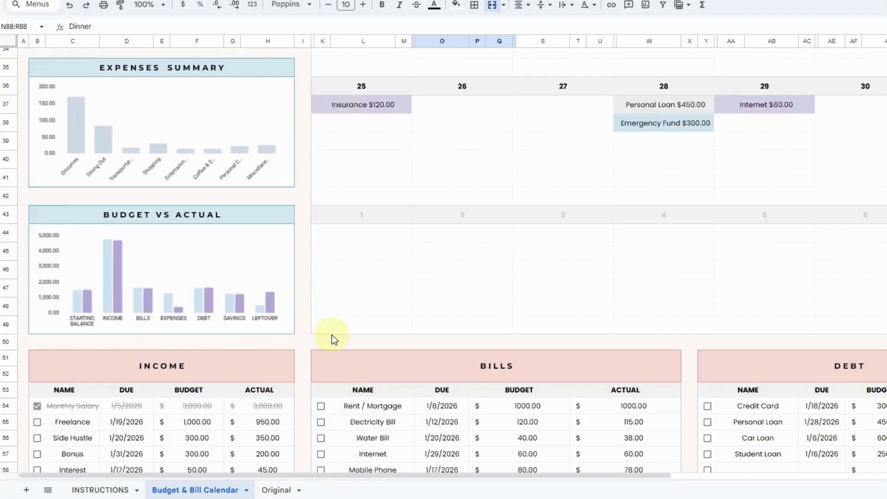
{"action": "scroll", "coordinate": [333, 338], "scroll_direction": "up", "scroll_amount": 1}
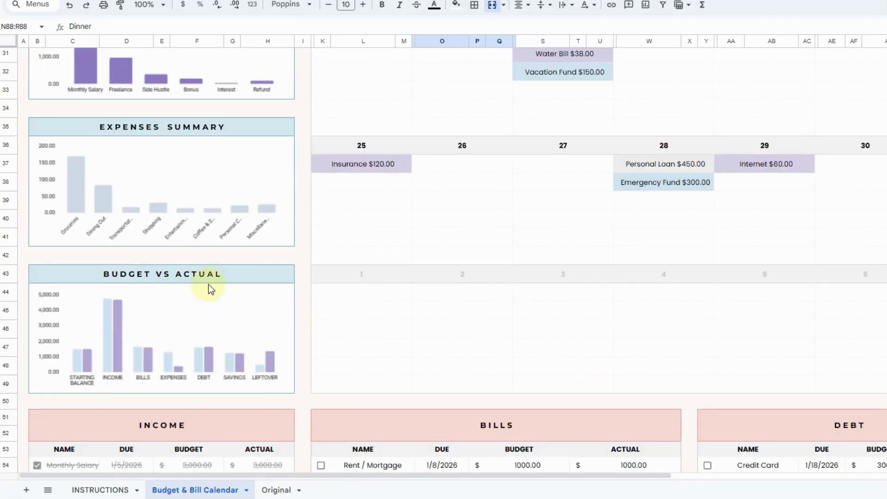
{"action": "scroll", "coordinate": [209, 285], "scroll_direction": "up", "scroll_amount": 1}
{"action": "scroll", "coordinate": [205, 241], "scroll_direction": "up", "scroll_amount": 2}
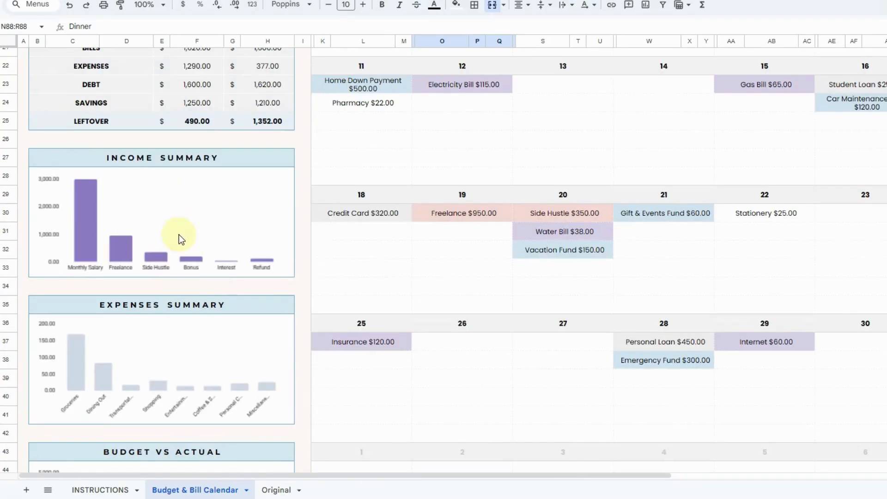
{"action": "scroll", "coordinate": [406, 279], "scroll_direction": "down", "scroll_amount": 5}
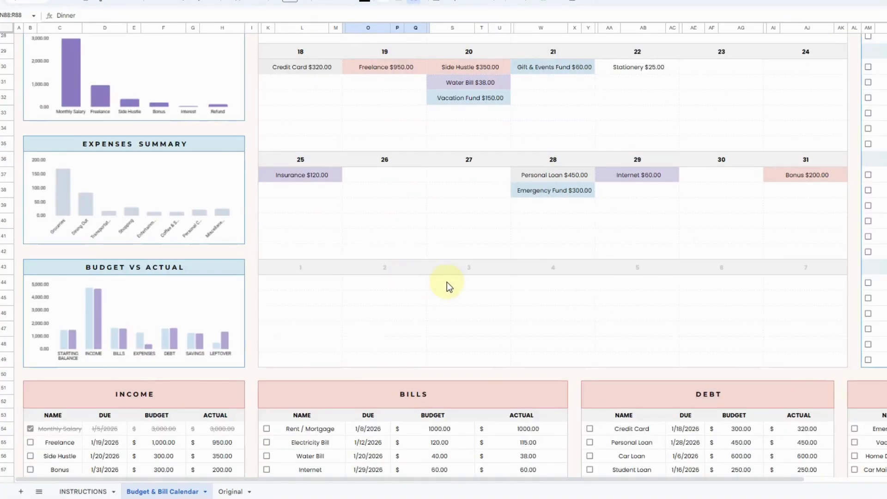
{"action": "scroll", "coordinate": [426, 314], "scroll_direction": "up", "scroll_amount": 6}
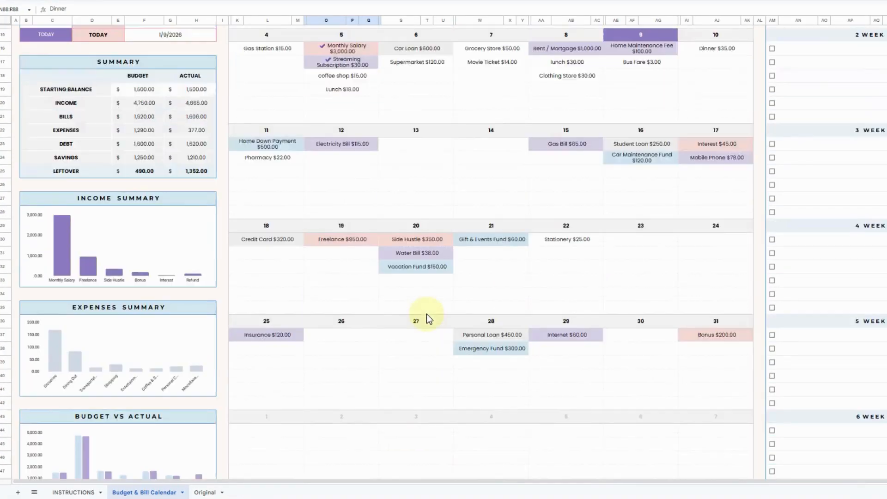
{"action": "scroll", "coordinate": [426, 314], "scroll_direction": "up", "scroll_amount": 5}
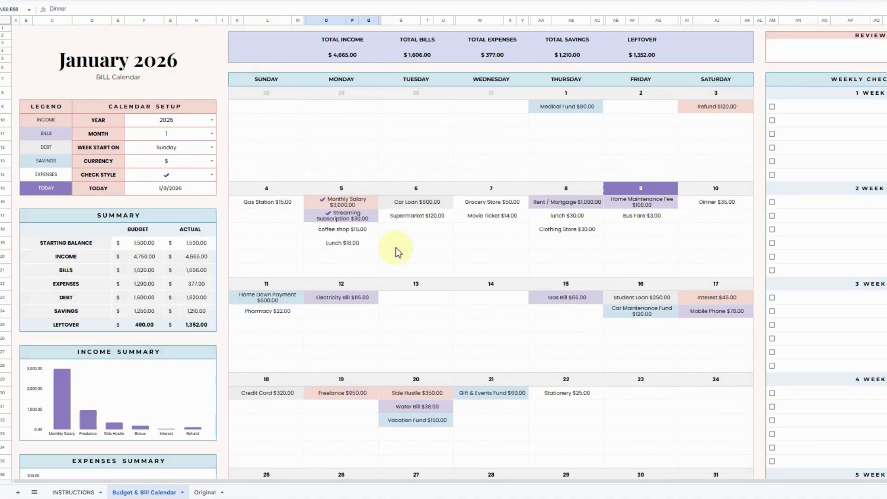
Step: Compare the colours of the calendar's income, debt and bill entries with the category colours in the legend
{"action": "left_click", "coordinate": [369, 204]}
{"action": "left_click", "coordinate": [425, 202]}
{"action": "left_click", "coordinate": [566, 203]}
{"action": "left_click", "coordinate": [619, 206]}
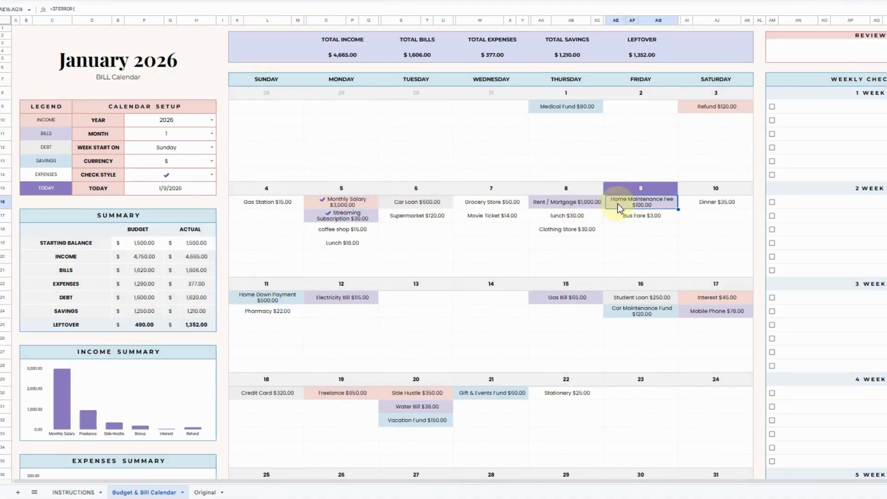
{"action": "left_click_drag", "start_coordinate": [60, 119], "coordinate": [65, 174]}
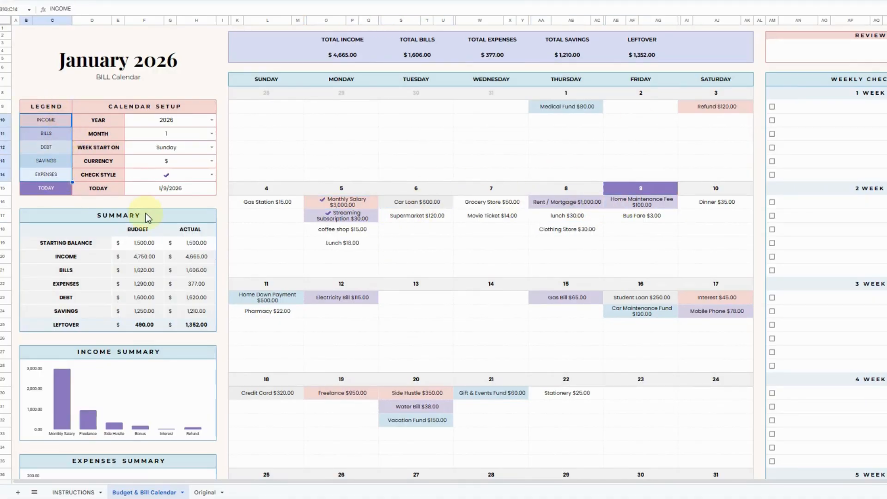
{"action": "left_click", "coordinate": [57, 124]}
{"action": "left_click", "coordinate": [58, 135]}
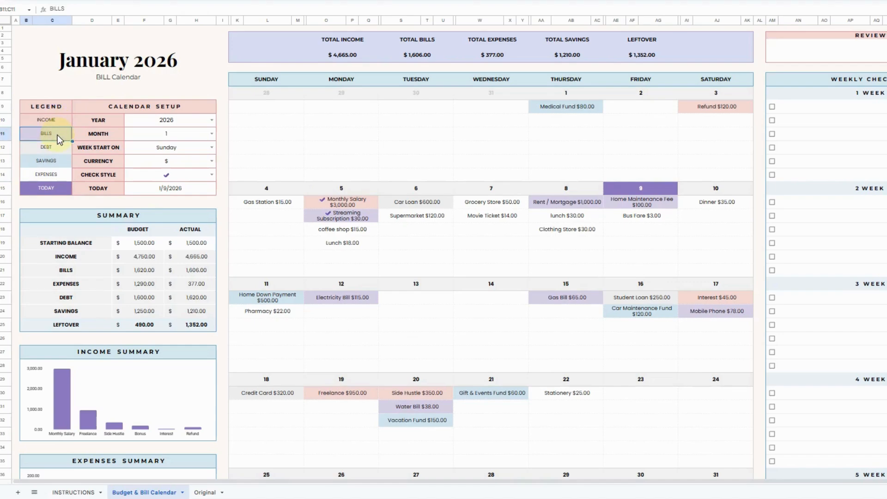
{"action": "left_click", "coordinate": [491, 257]}
Step: Open the conditional formatting rule that colours savings entries in the calendar, starting from the Medical Fund cell
{"action": "left_click", "coordinate": [573, 104]}
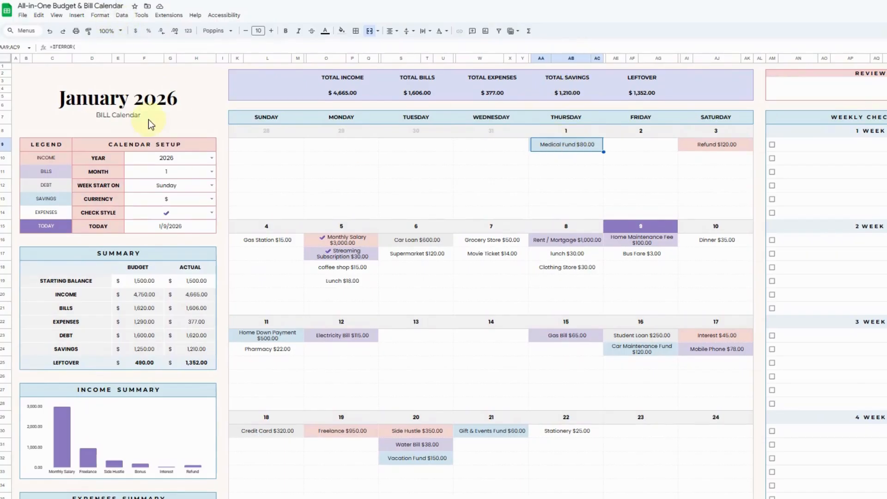
{"action": "left_click", "coordinate": [99, 15]}
{"action": "left_click", "coordinate": [156, 178]}
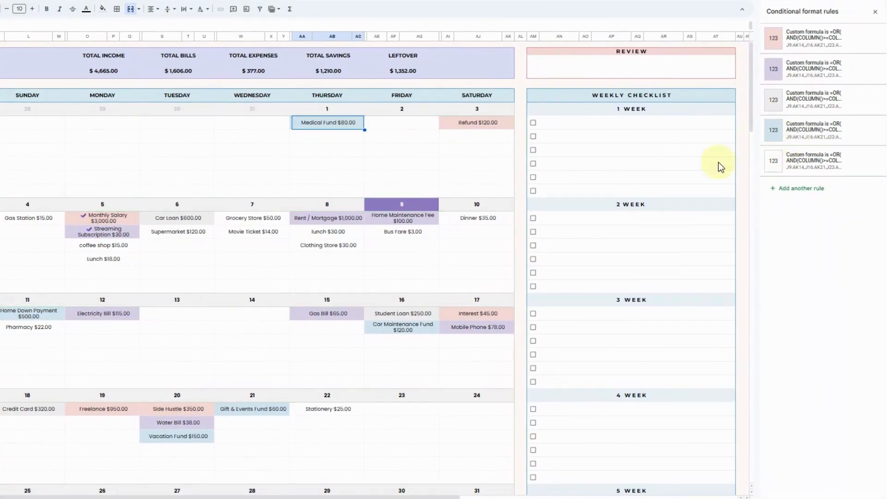
{"action": "left_click", "coordinate": [789, 144]}
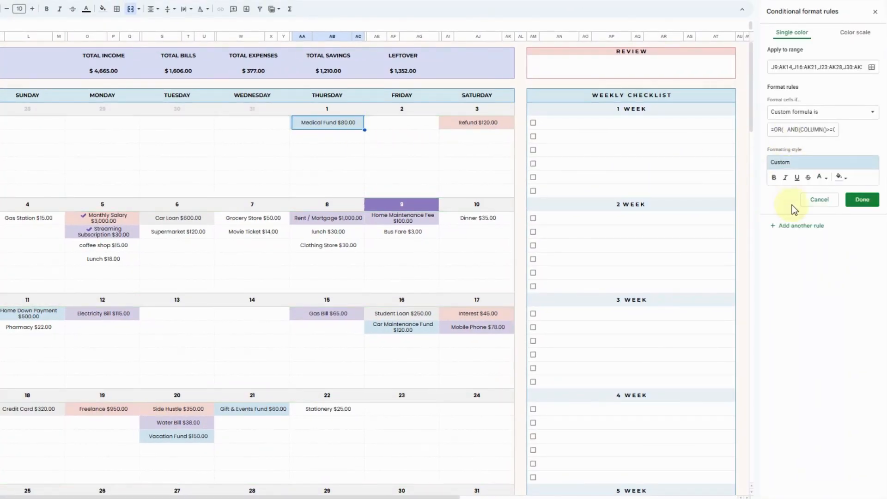
Step: Try green, blue and dark purple as the fill colour of the savings rule
{"action": "left_click", "coordinate": [840, 178]}
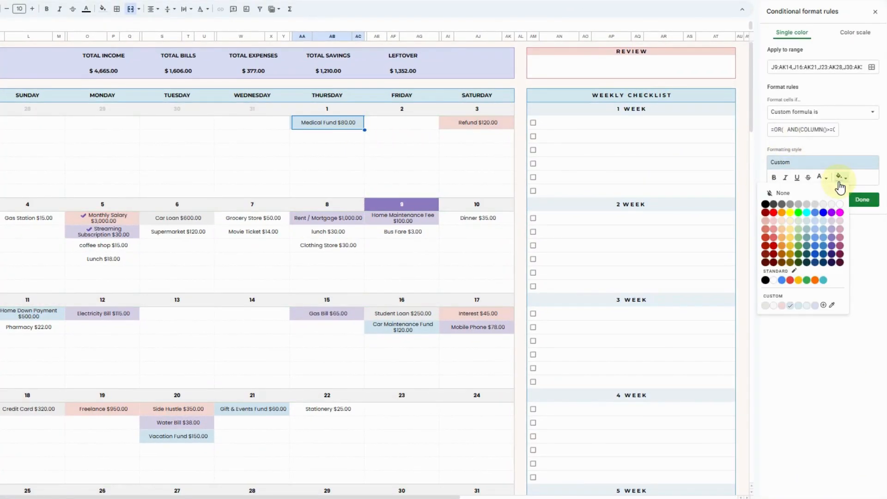
{"action": "left_click", "coordinate": [798, 229]}
{"action": "left_click", "coordinate": [840, 178]}
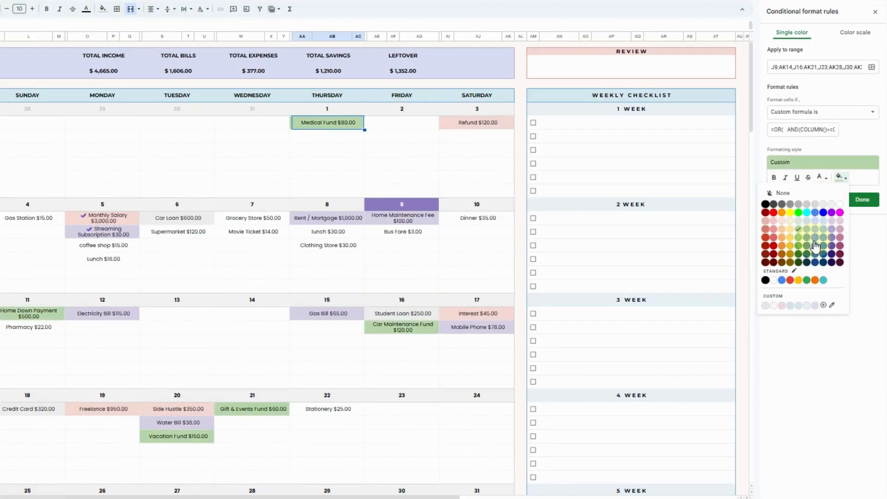
{"action": "left_click", "coordinate": [815, 246]}
{"action": "left_click", "coordinate": [841, 179]}
{"action": "left_click", "coordinate": [832, 245]}
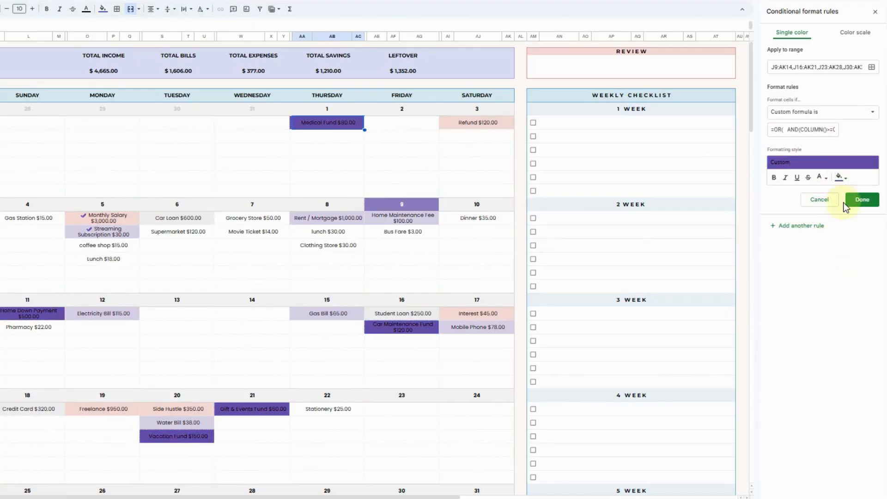
Step: Set the savings rule's fill colour to light purple and save the rule
{"action": "left_click", "coordinate": [841, 177]}
{"action": "left_click", "coordinate": [831, 228]}
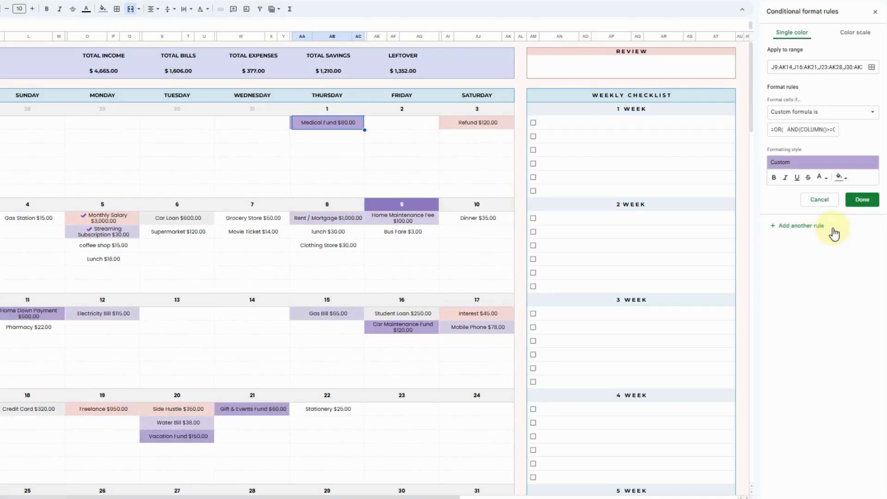
{"action": "left_click", "coordinate": [855, 204]}
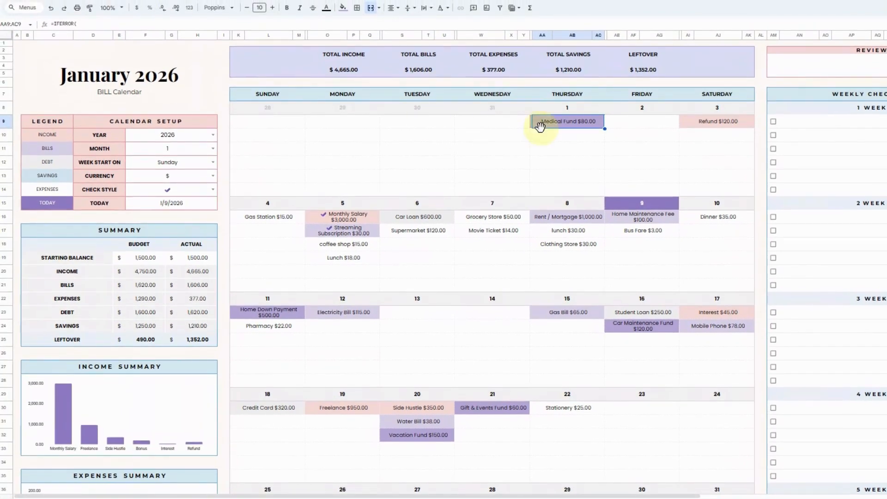
Step: Fill the legend's SAVINGS cell with the purple sampled from the Medical Fund entry in the calendar
{"action": "left_click", "coordinate": [60, 176]}
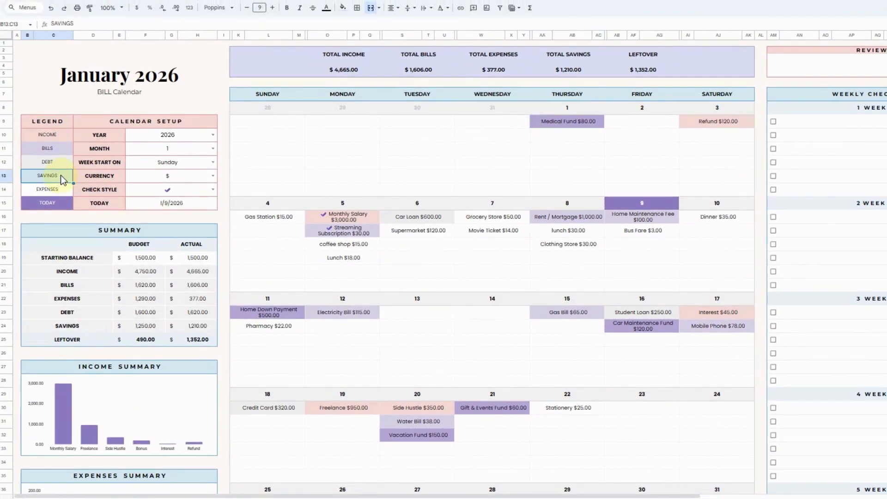
{"action": "left_click", "coordinate": [342, 7]}
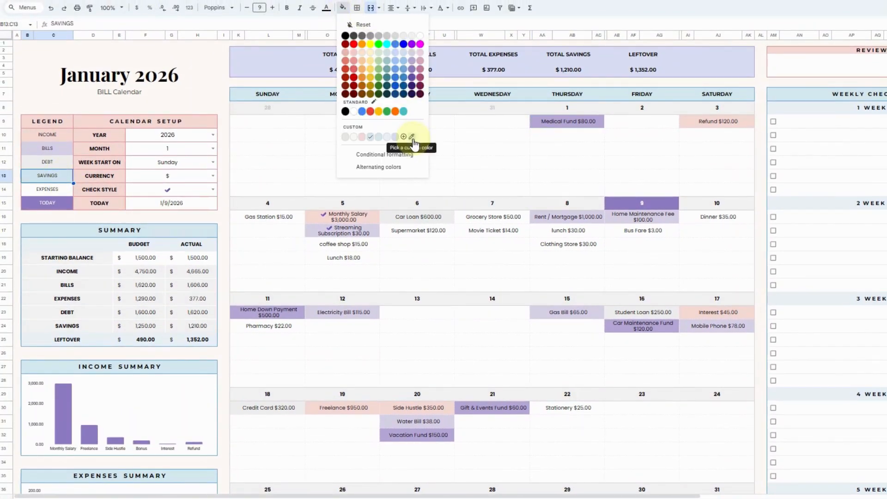
{"action": "left_click", "coordinate": [412, 138]}
{"action": "left_click", "coordinate": [538, 123]}
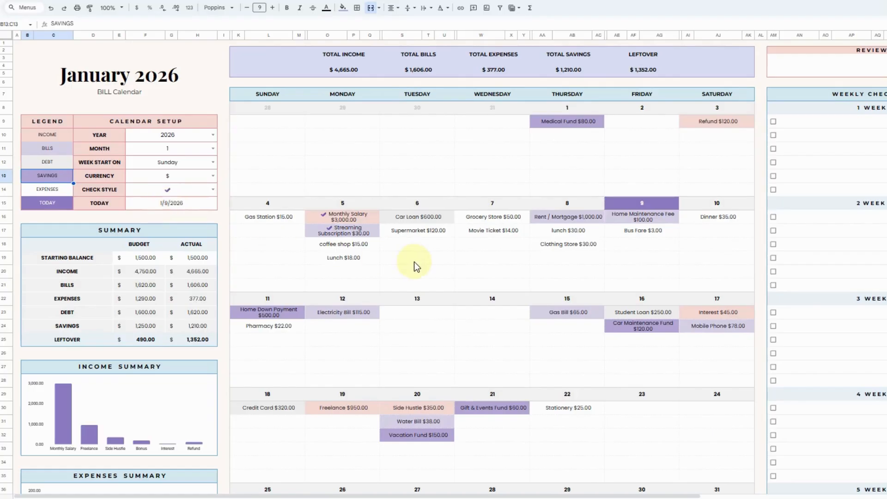
{"action": "left_click_drag", "start_coordinate": [317, 495], "coordinate": [415, 497]}
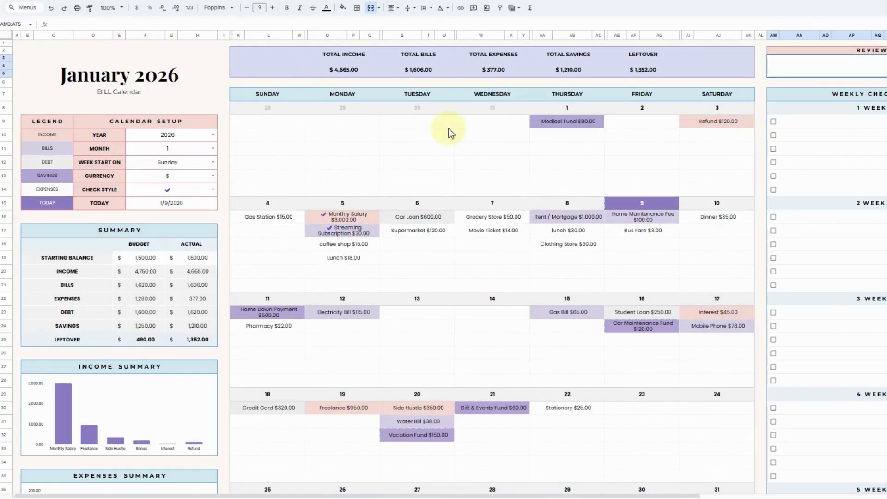
Step: Open the "Date is today" conditional formatting rule for the calendar's highlighted January 9 date cell
{"action": "left_click", "coordinate": [656, 204]}
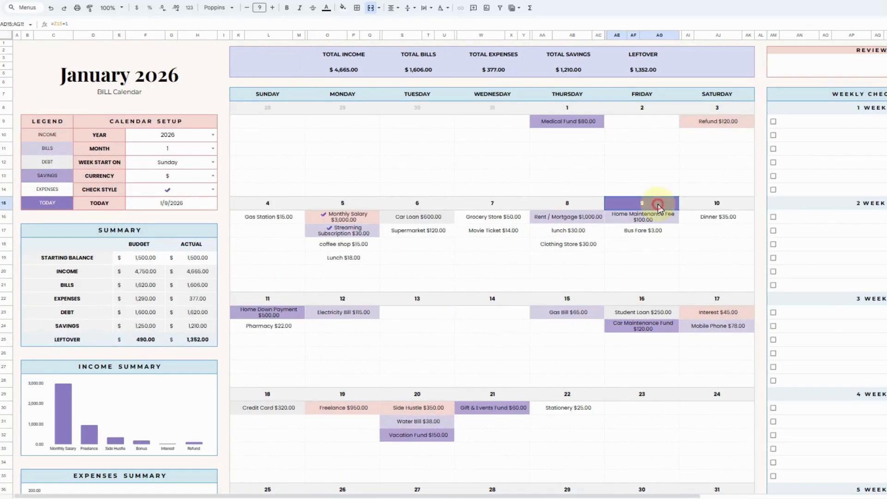
{"action": "left_click", "coordinate": [60, 206]}
{"action": "left_click", "coordinate": [640, 205]}
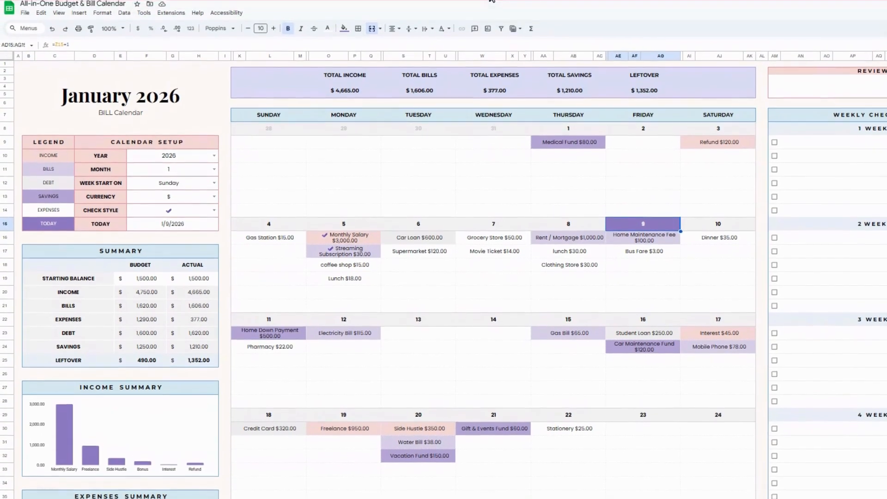
{"action": "left_click", "coordinate": [102, 16]}
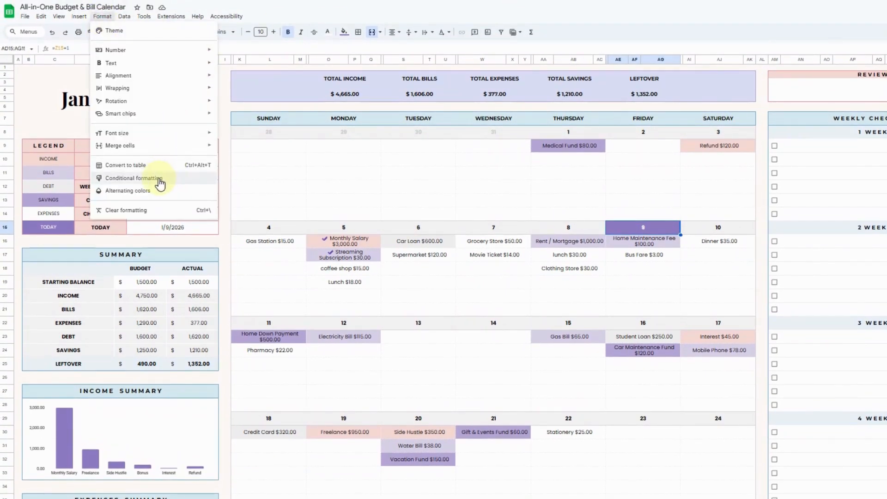
{"action": "left_click", "coordinate": [159, 179]}
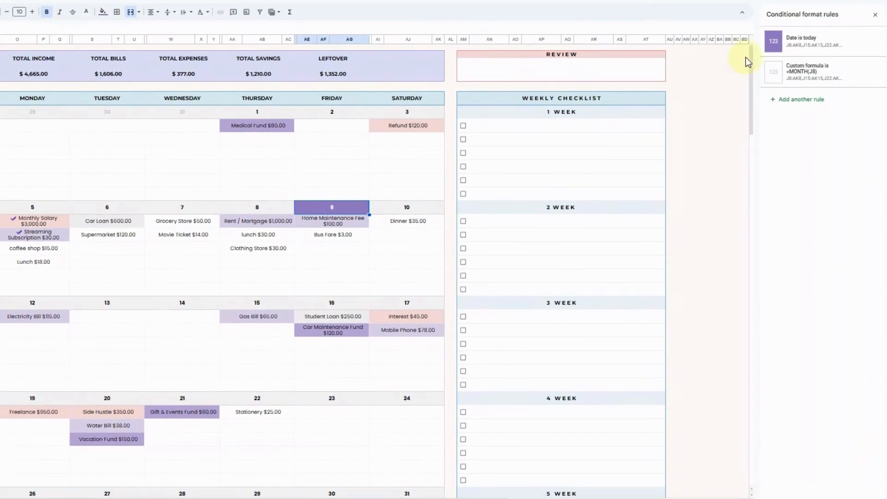
{"action": "left_click", "coordinate": [798, 46]}
Step: Try black and white as the text colour of the "Date is today" rule
{"action": "left_click", "coordinate": [837, 174]}
{"action": "left_click", "coordinate": [819, 174]}
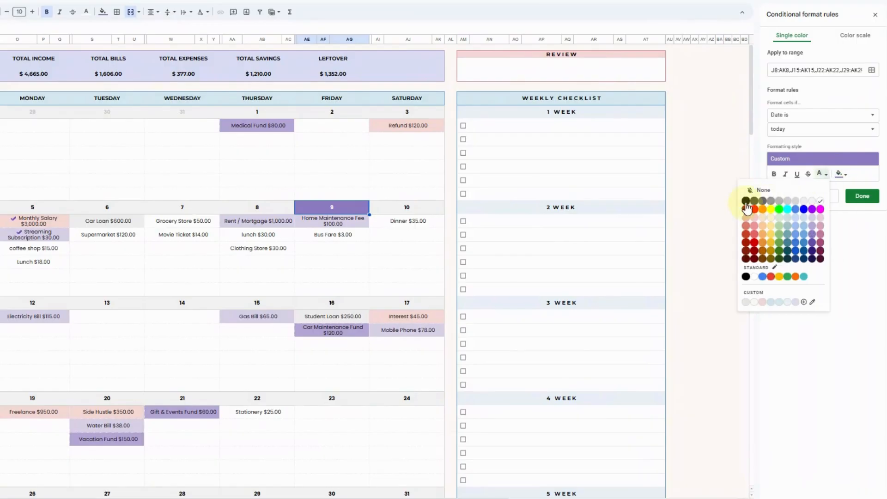
{"action": "left_click", "coordinate": [746, 200]}
{"action": "left_click", "coordinate": [821, 176]}
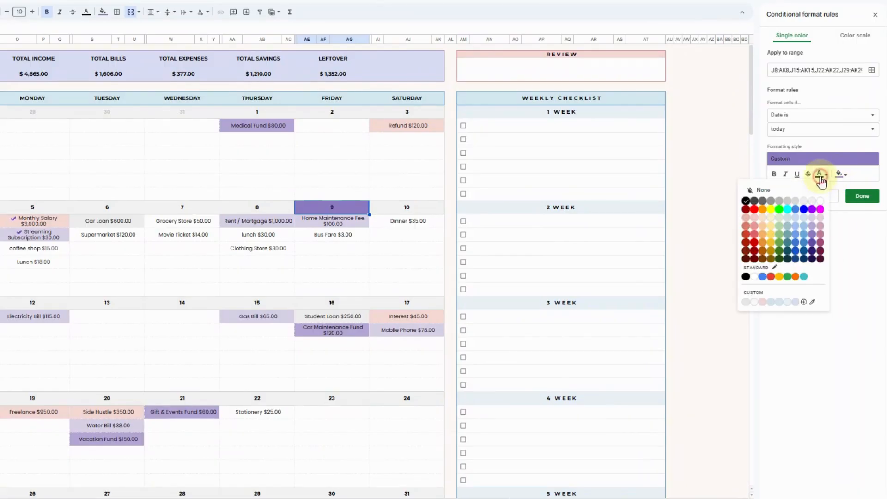
{"action": "left_click", "coordinate": [820, 201]}
{"action": "left_click", "coordinate": [839, 174]}
{"action": "left_click", "coordinate": [821, 175]}
{"action": "left_click", "coordinate": [746, 201]}
Step: Give the "Date is today" rule a black fill with white text and save it
{"action": "left_click", "coordinate": [840, 174]}
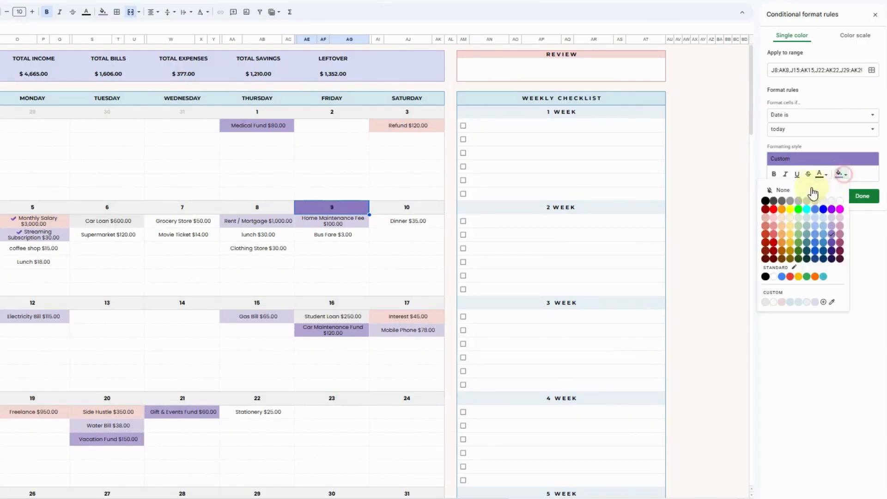
{"action": "left_click", "coordinate": [768, 198]}
{"action": "left_click", "coordinate": [819, 174]}
{"action": "left_click", "coordinate": [819, 200]}
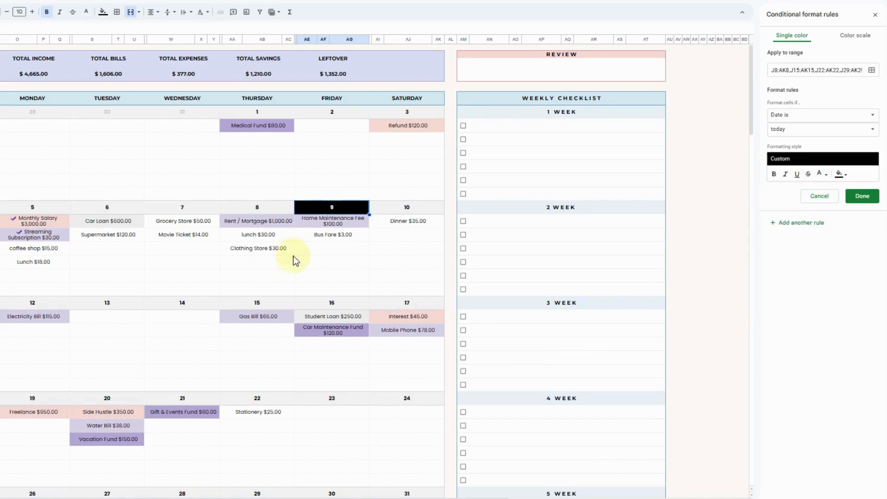
{"action": "left_click", "coordinate": [861, 199]}
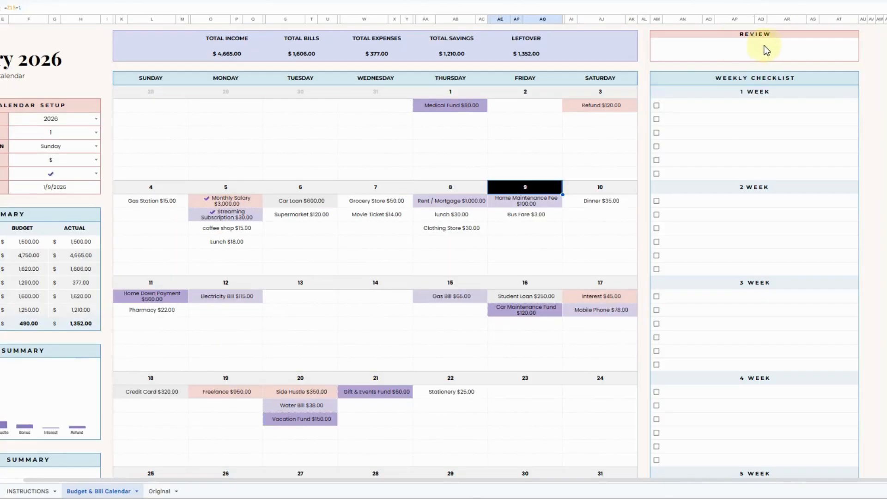
Step: Look over the Review box and the Weekly Checklist sections for weeks 1 to 6
{"action": "left_click", "coordinate": [575, 67]}
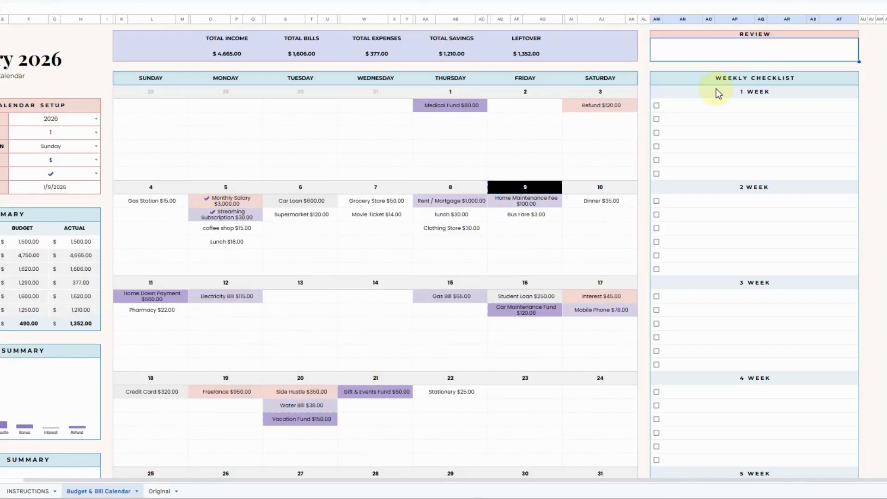
{"action": "left_click_drag", "start_coordinate": [788, 109], "coordinate": [782, 173]}
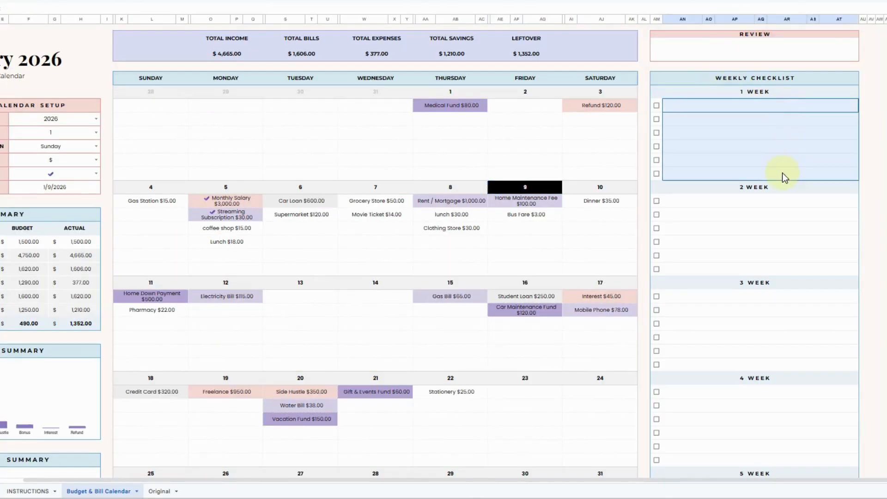
{"action": "left_click", "coordinate": [810, 201]}
{"action": "scroll", "coordinate": [817, 249], "scroll_direction": "down", "scroll_amount": 5}
{"action": "scroll", "coordinate": [820, 248], "scroll_direction": "down", "scroll_amount": 3}
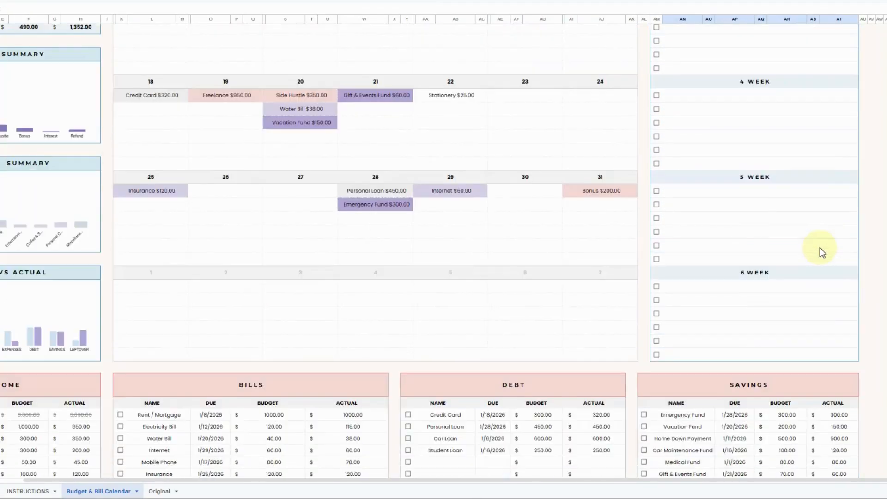
{"action": "scroll", "coordinate": [820, 248], "scroll_direction": "up", "scroll_amount": 8}
Step: Enter "review" as the first item of the 1 Week checklist
{"action": "left_click", "coordinate": [727, 107]}
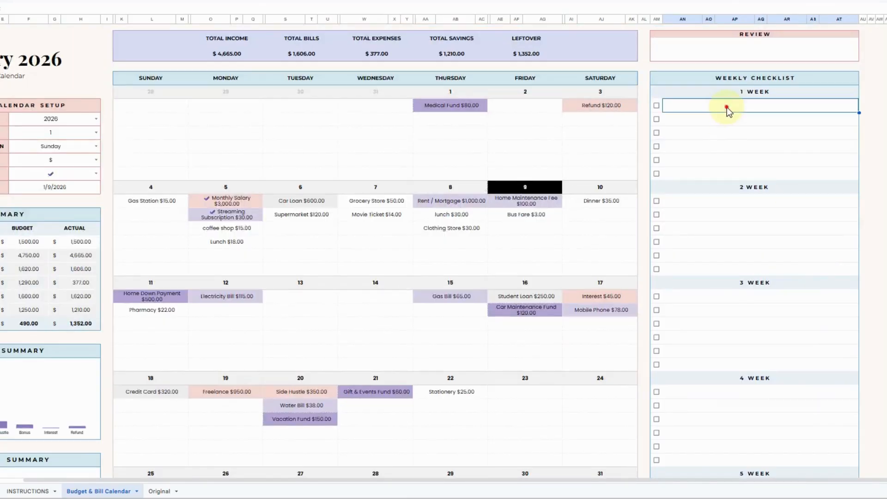
{"action": "type", "text": "feview"}
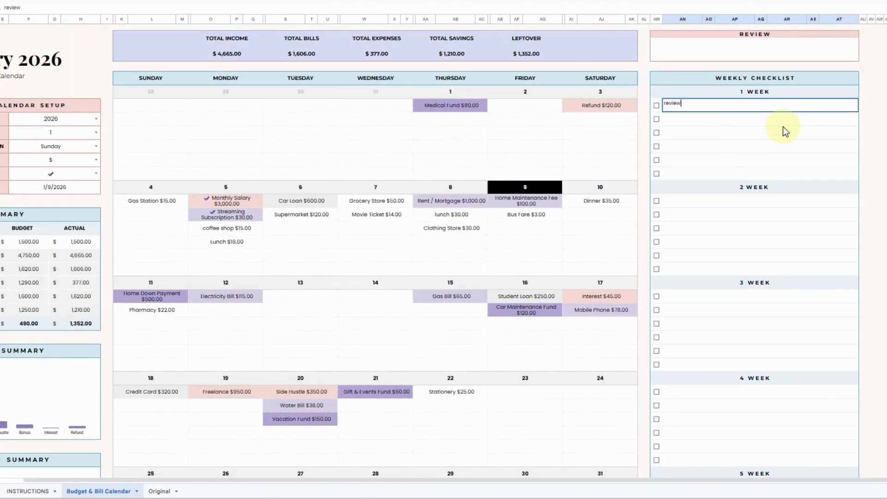
{"action": "key", "text": "Return"}
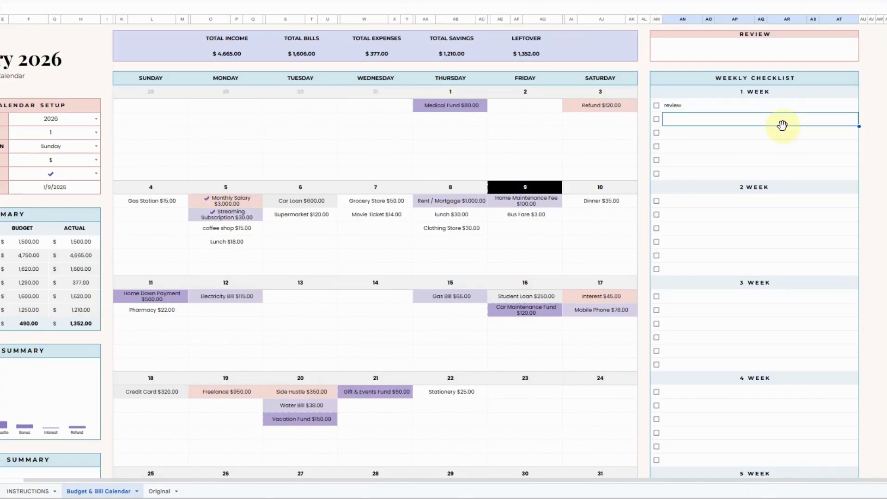
Step: Test the checkbox of the "review" checklist item by ticking it and clearing it again
{"action": "left_click", "coordinate": [657, 105]}
{"action": "left_click", "coordinate": [658, 106]}
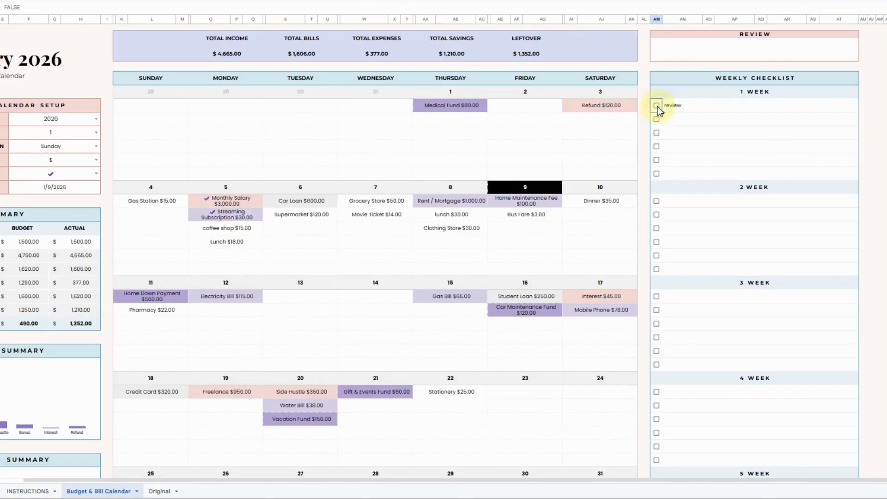
{"action": "left_click", "coordinate": [659, 107]}
{"action": "left_click", "coordinate": [658, 106]}
{"action": "left_click", "coordinate": [702, 103]}
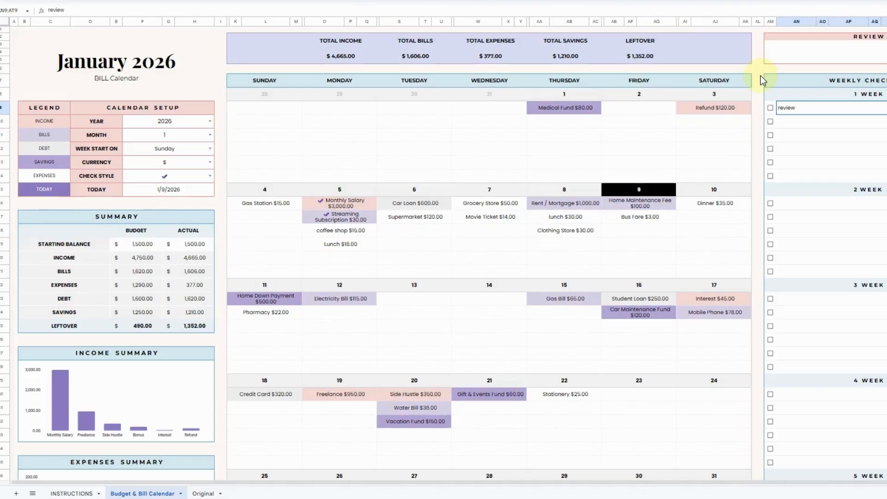
Step: Review the whole sheet from the calendar through the budget tables and transactions to the Payment Method summary
{"action": "scroll", "coordinate": [771, 96], "scroll_direction": "down", "scroll_amount": 10}
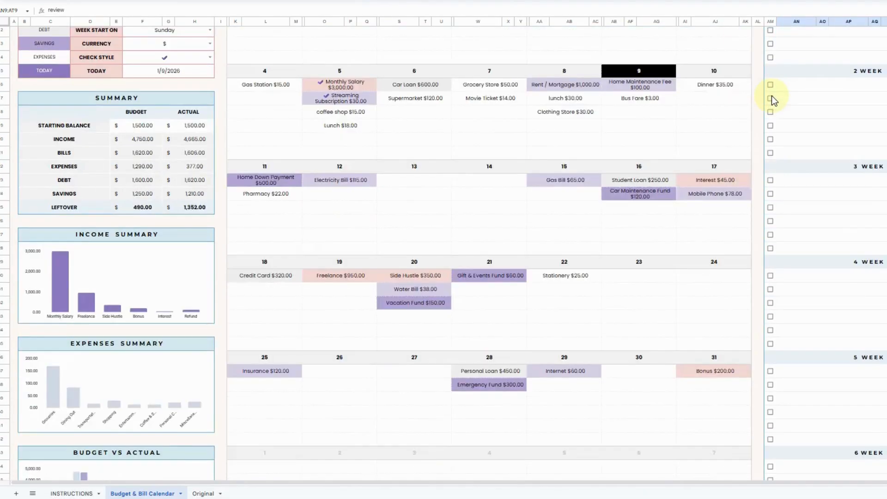
{"action": "scroll", "coordinate": [771, 96], "scroll_direction": "down", "scroll_amount": 10}
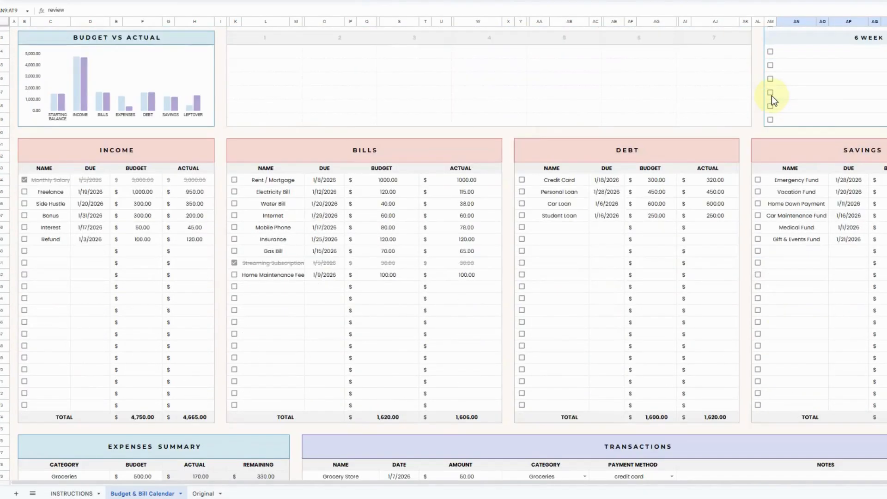
{"action": "scroll", "coordinate": [771, 95], "scroll_direction": "down", "scroll_amount": 10}
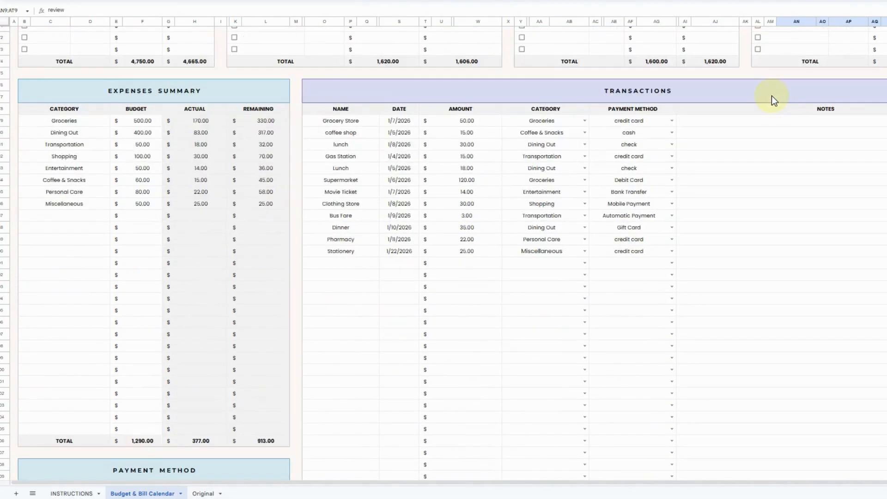
{"action": "scroll", "coordinate": [771, 95], "scroll_direction": "down", "scroll_amount": 5}
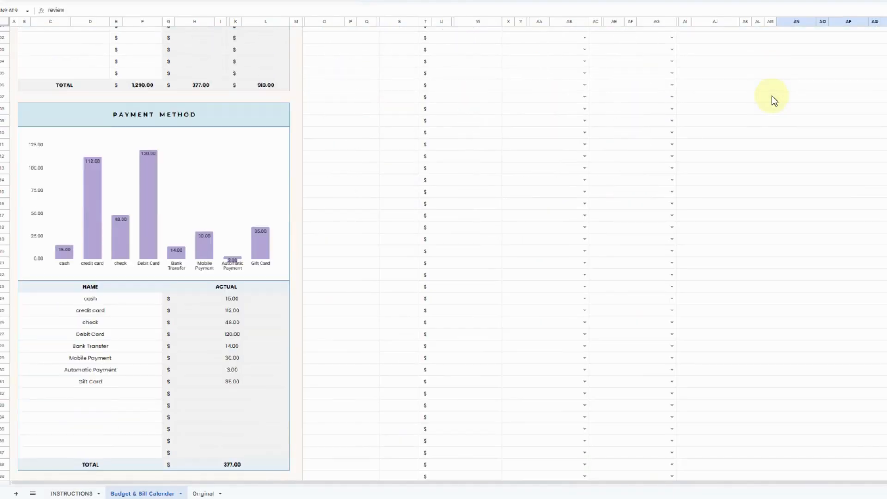